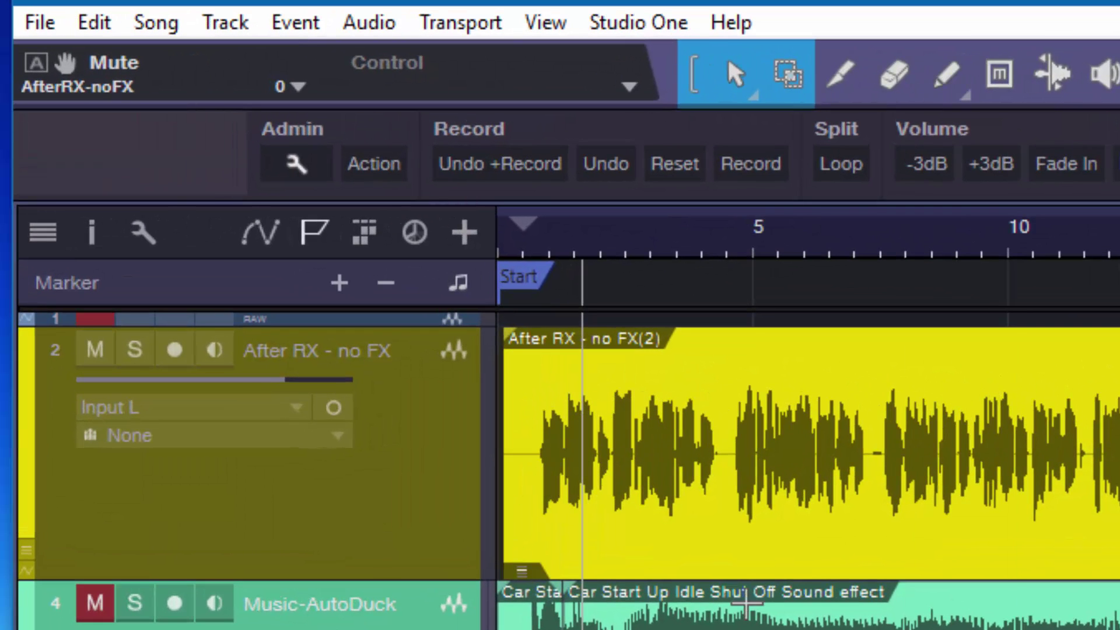
# Look through the macro names, groups and descriptions in the Macro Organizer, then close it.
pyautogui.click(295, 167)
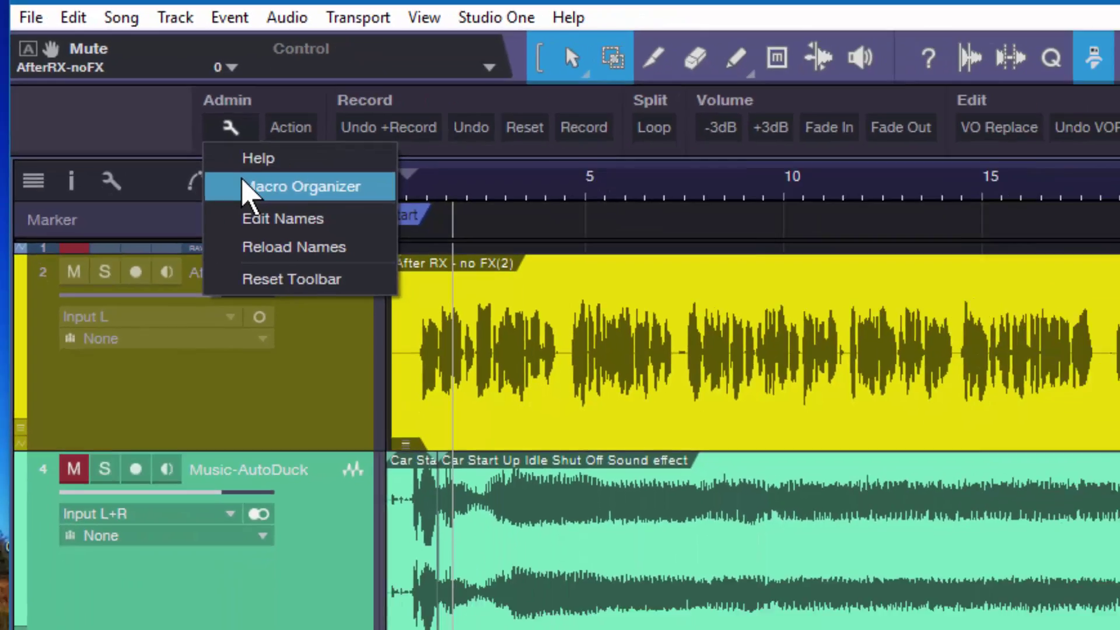
pyautogui.click(320, 240)
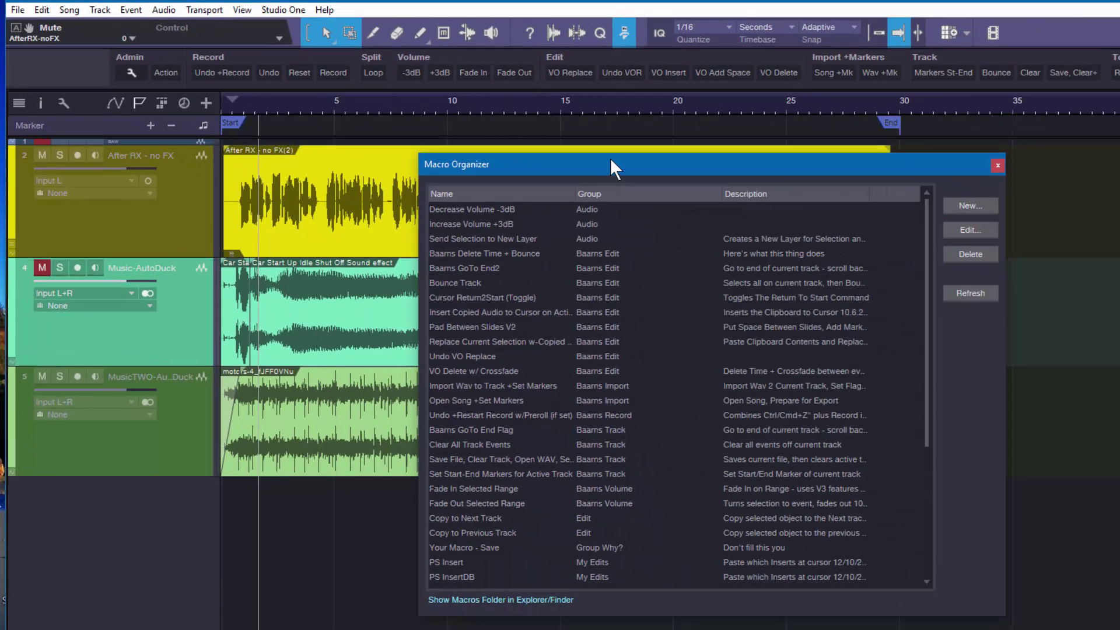
pyautogui.moveTo(600, 156); pyautogui.dragTo(443, 122)
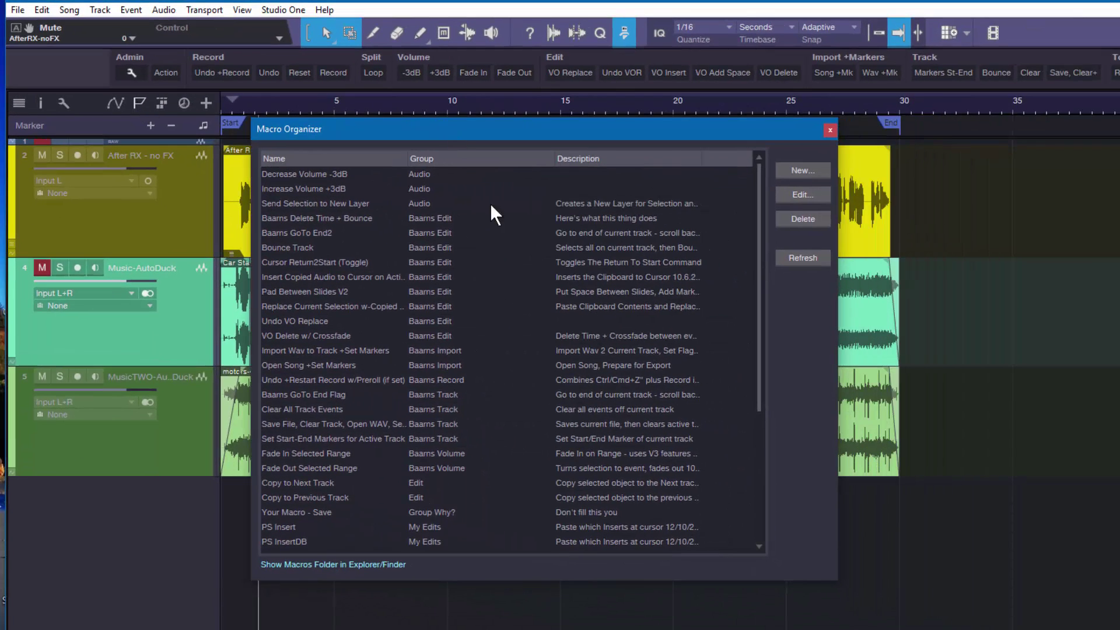
pyautogui.moveTo(837, 587); pyautogui.dragTo(934, 628)
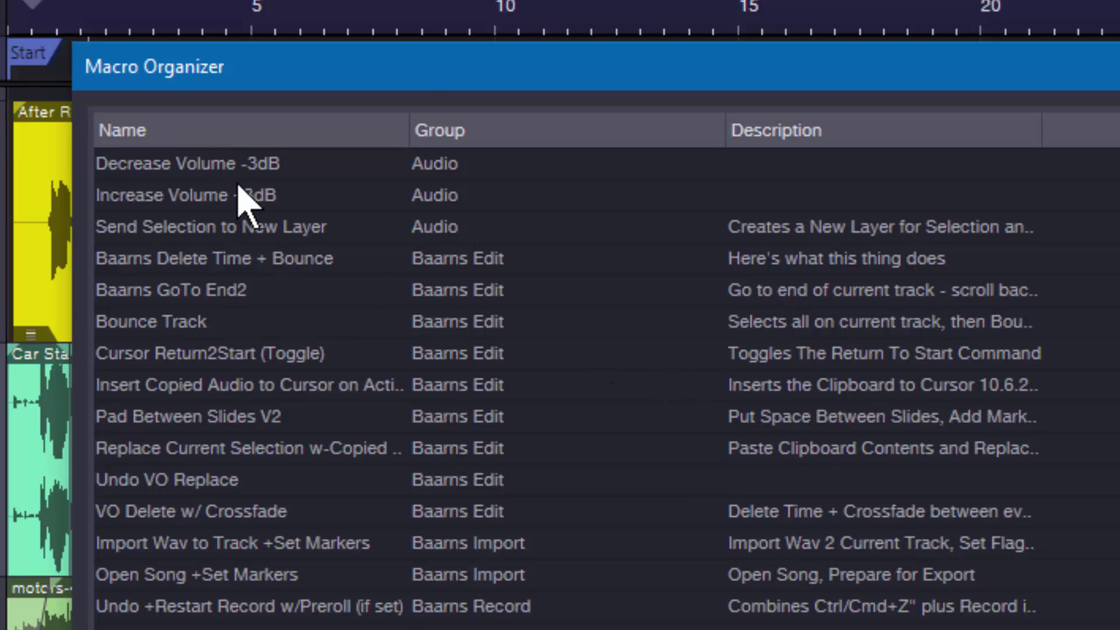
pyautogui.moveTo(393, 72); pyautogui.dragTo(332, 0)
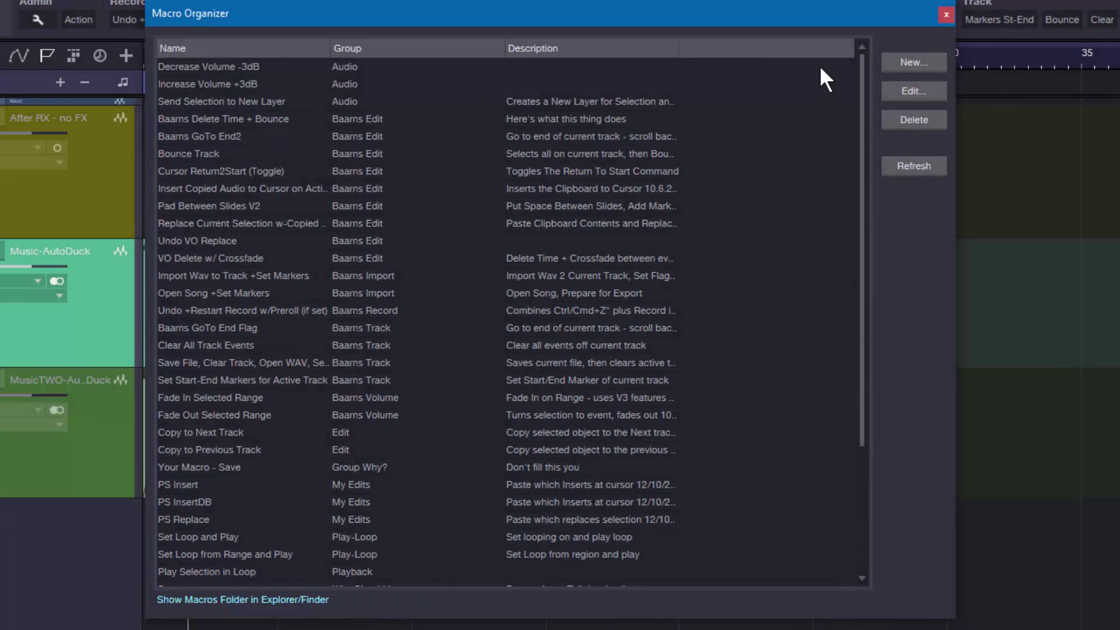
pyautogui.click(946, 15)
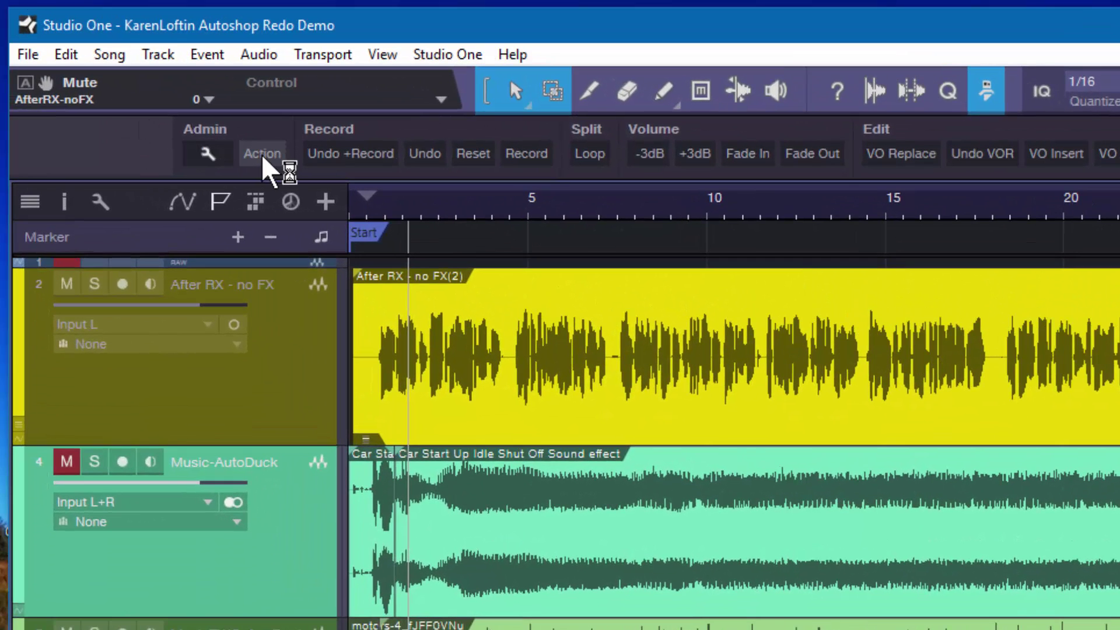
# Browse the macro groups offered by the toolbar's Action command, including Audio, Baarns Edit and xxTEST, without running any macro.
pyautogui.click(262, 154)
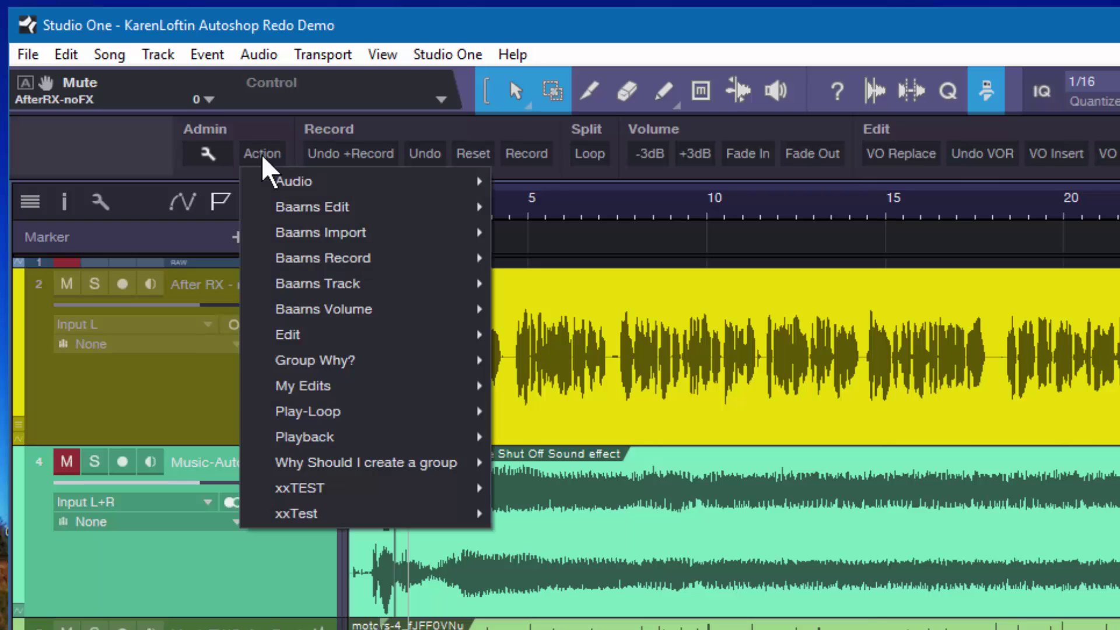
pyautogui.moveTo(274, 186)
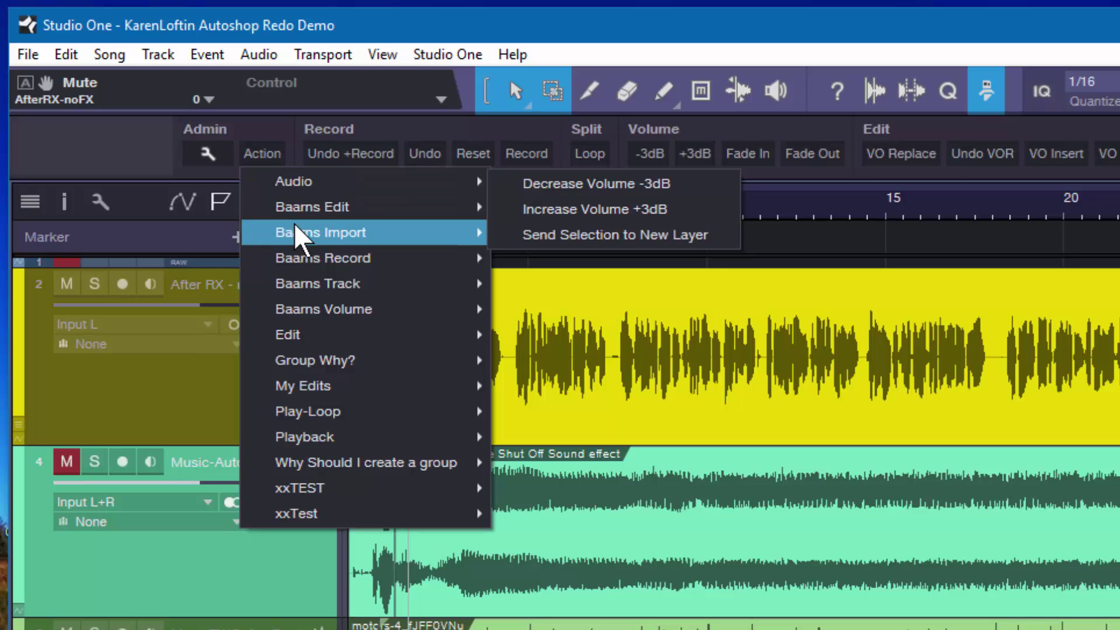
pyautogui.moveTo(294, 219)
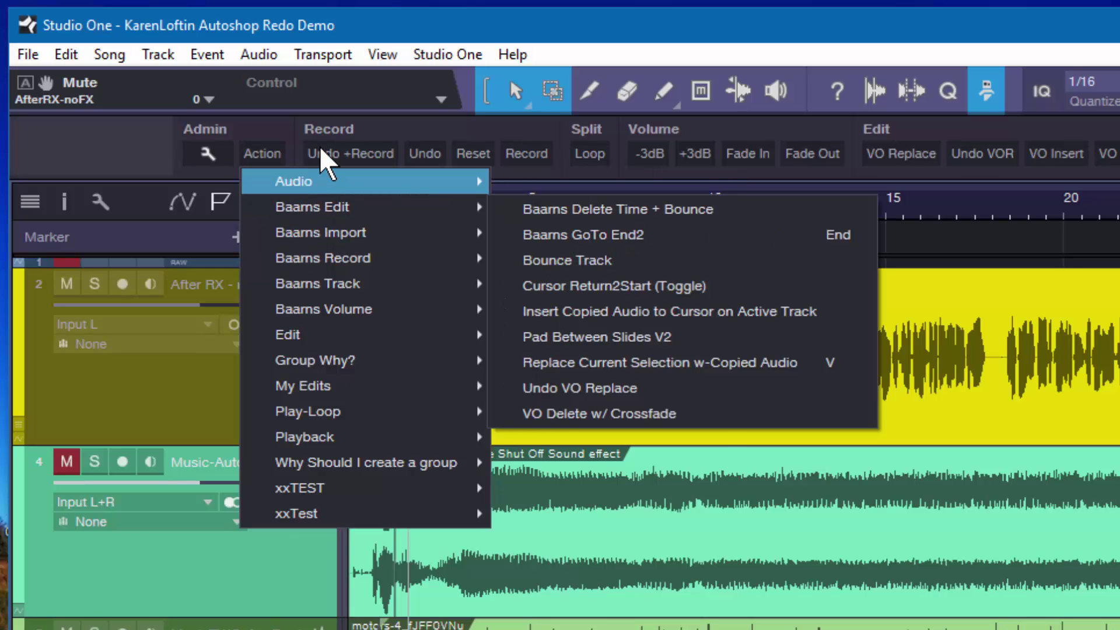
pyautogui.moveTo(340, 490)
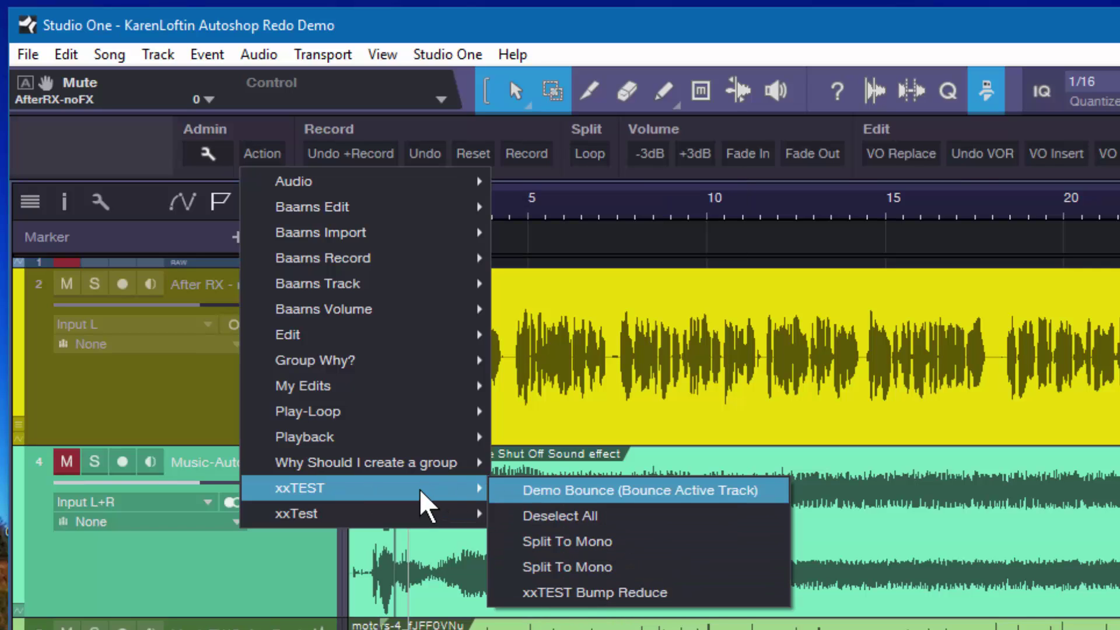
pyautogui.moveTo(420, 505)
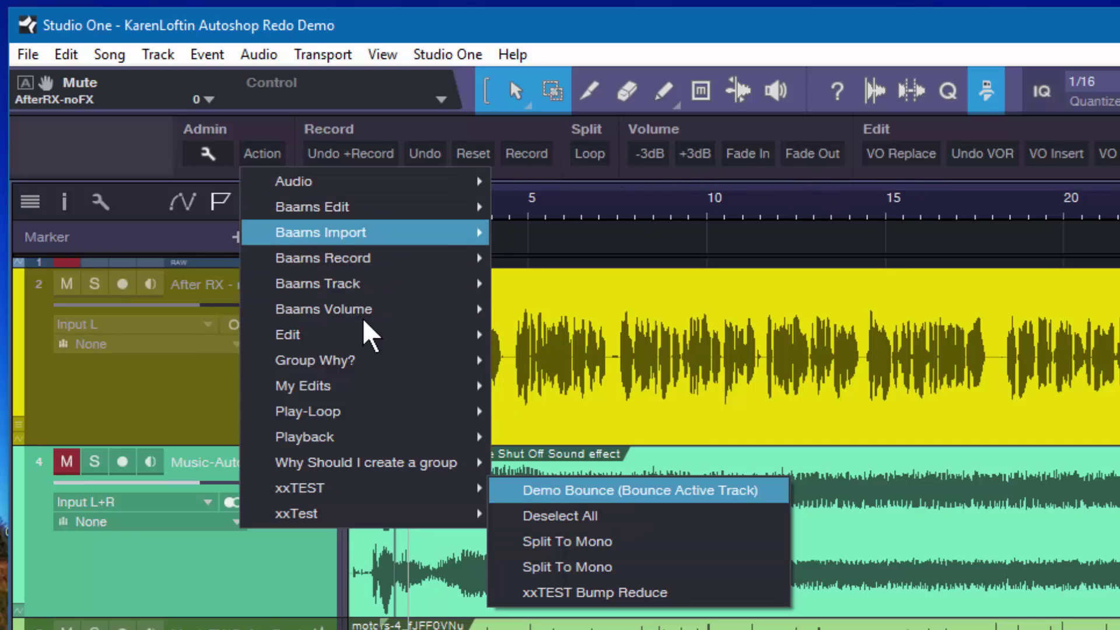
pyautogui.moveTo(366, 521)
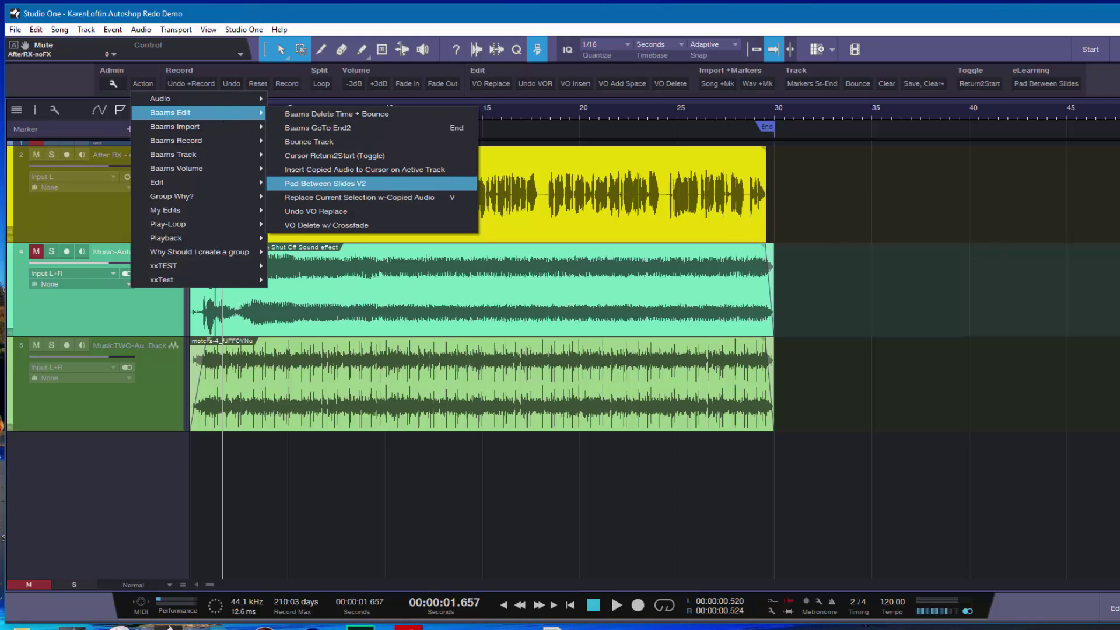
pyautogui.press('Escape')
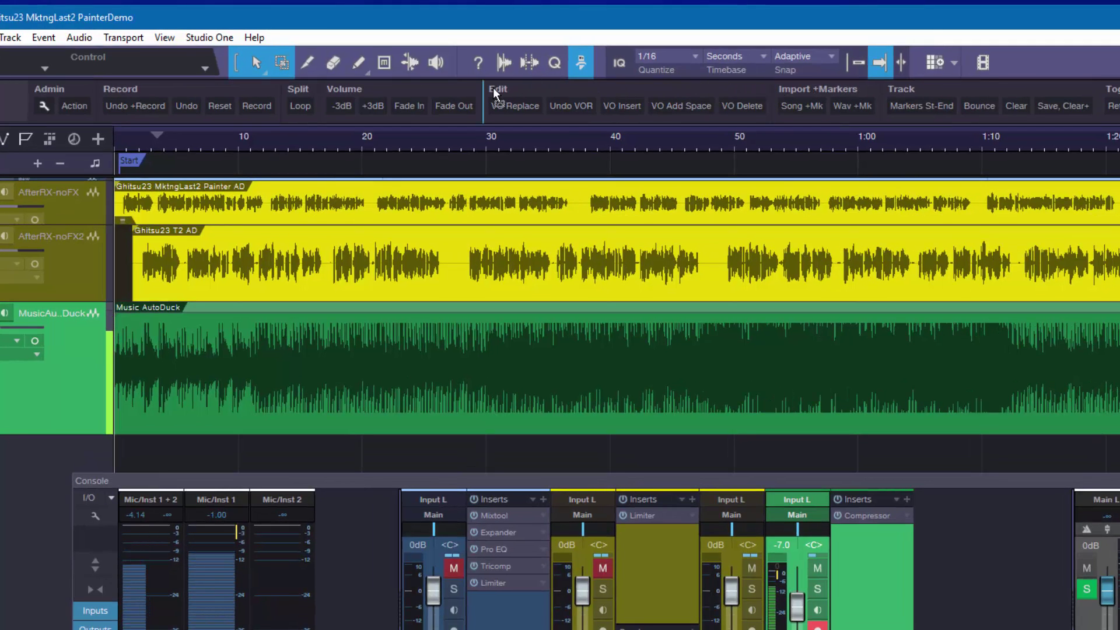
# Move the Import +Markers group on the macro toolbar to between the Record and Split groups.
pyautogui.moveTo(415, 94)
pyautogui.mouseDown()
pyautogui.moveTo(358, 91)
pyautogui.moveTo(486, 100)
pyautogui.moveTo(313, 96)
pyautogui.moveTo(871, 91)
pyautogui.mouseUp()
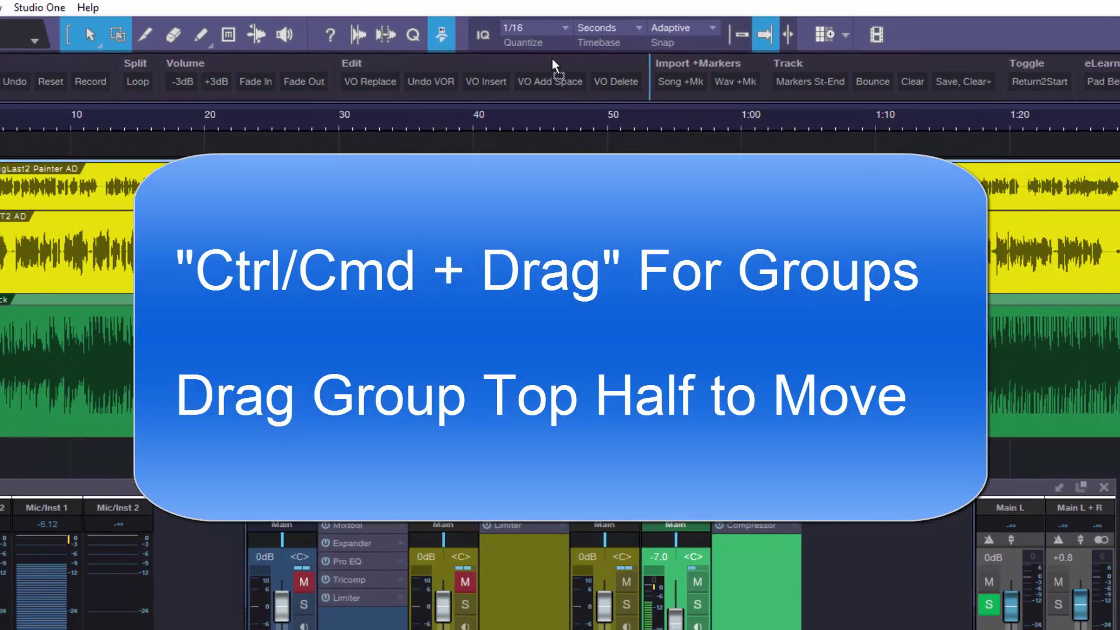
pyautogui.moveTo(392, 61)
pyautogui.mouseDown()
pyautogui.moveTo(109, 61)
pyautogui.moveTo(153, 61)
pyautogui.mouseUp()
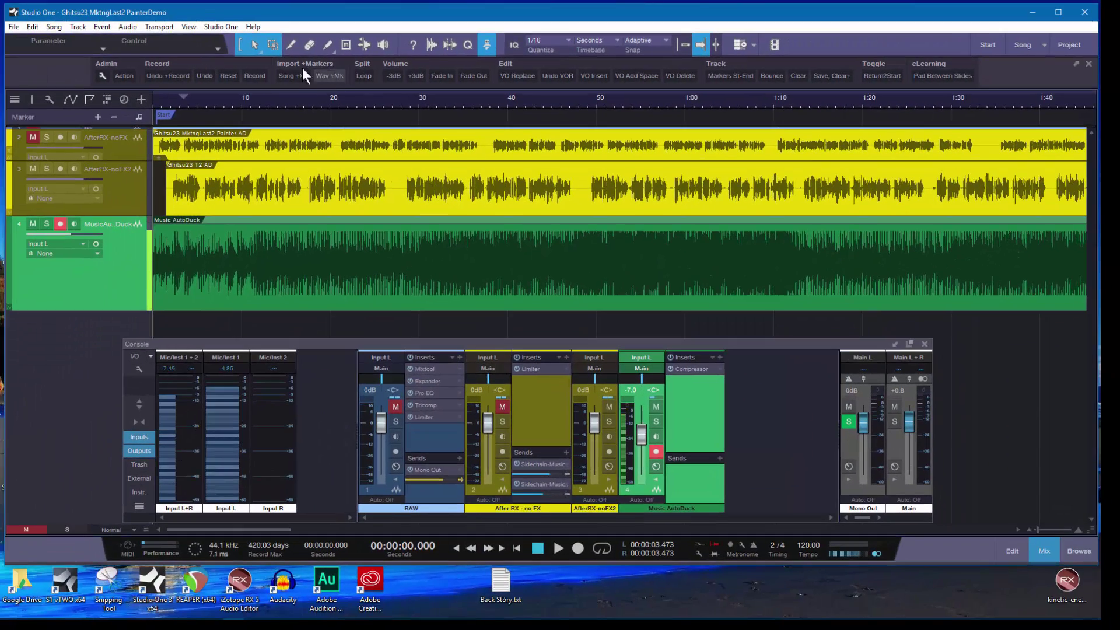
pyautogui.click(15, 27)
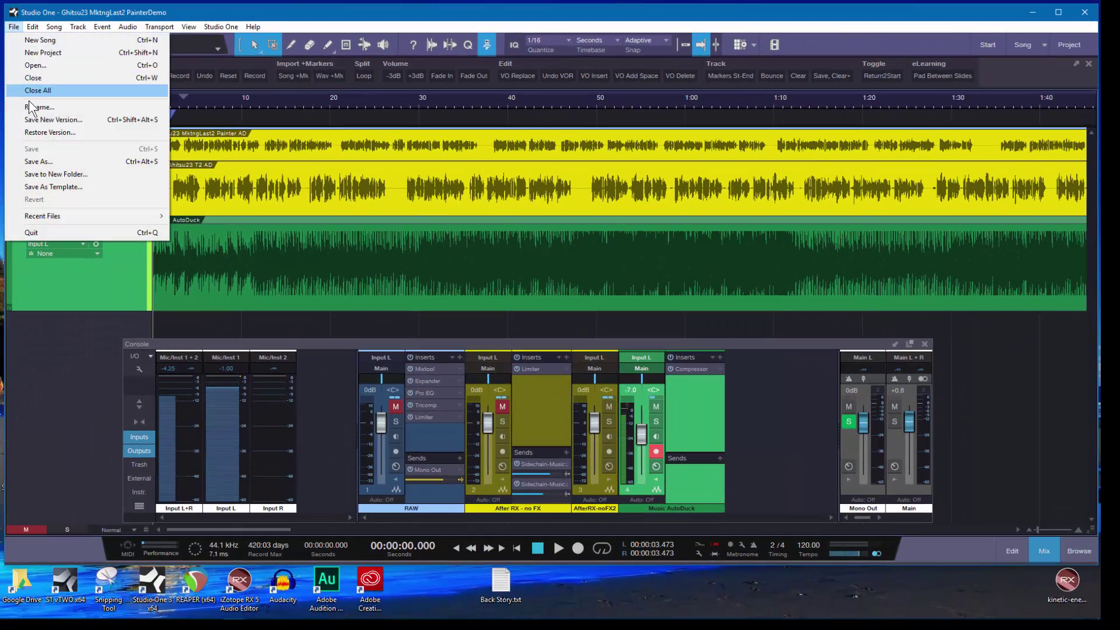
pyautogui.click(202, 8)
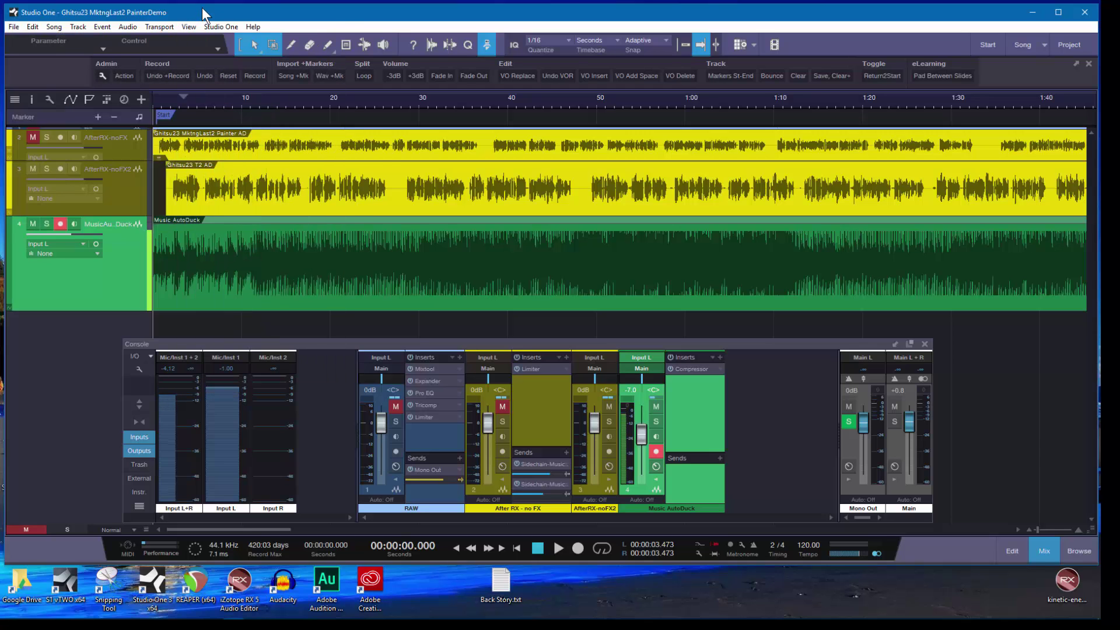
# Switch to the Autoshop Redo Demo song to compare its macro toolbar layout, and return to the PainterDemo song.
pyautogui.click(1045, 46)
pyautogui.click(1029, 74)
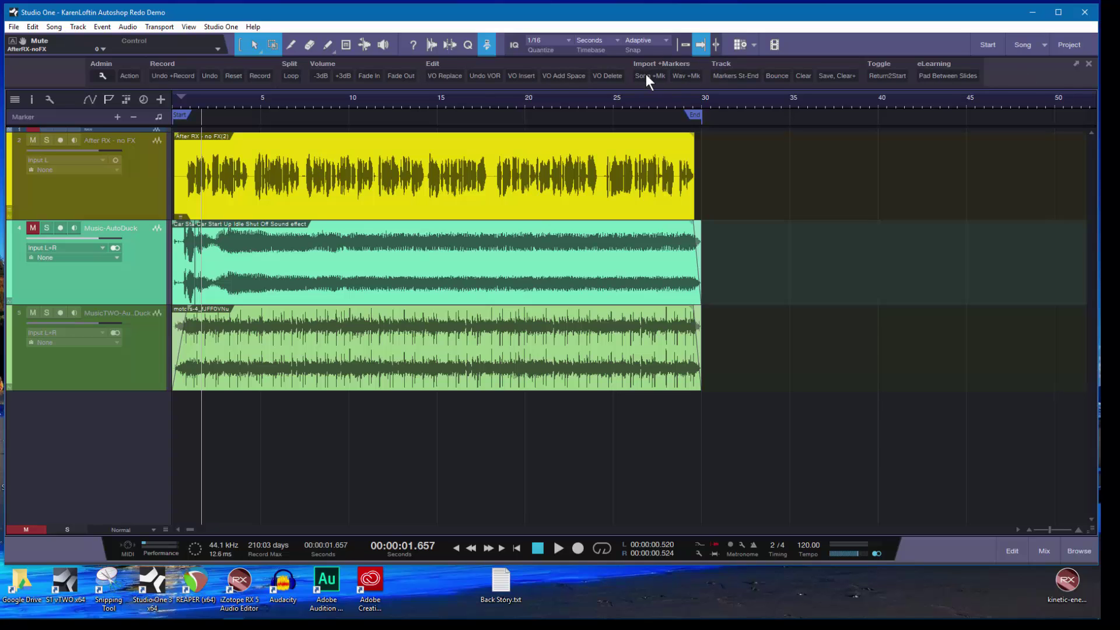
pyautogui.click(1044, 42)
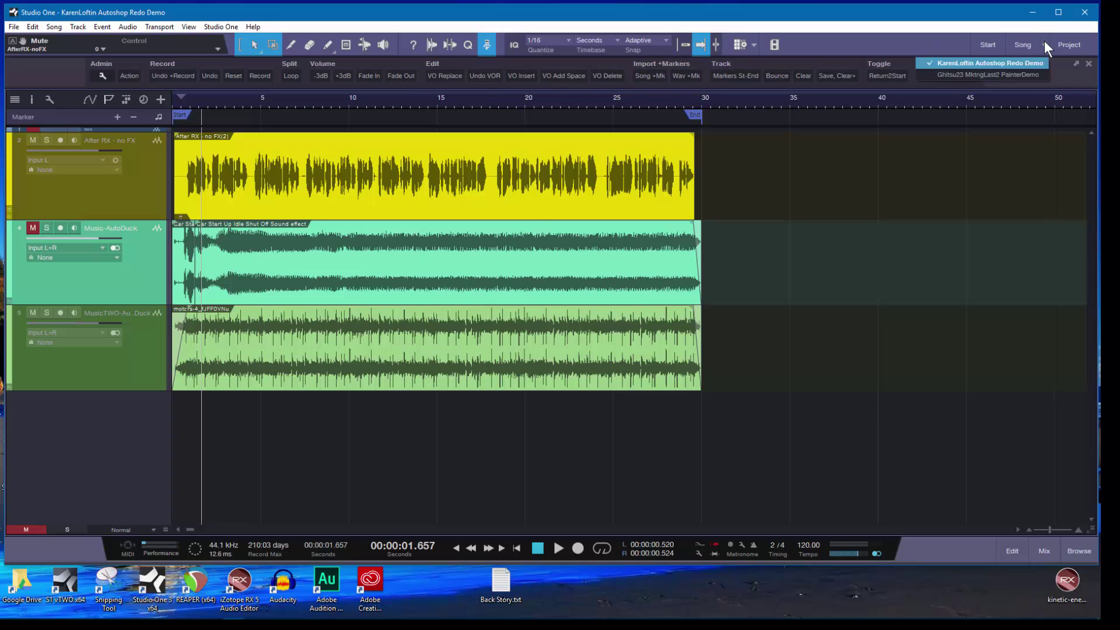
pyautogui.click(1031, 73)
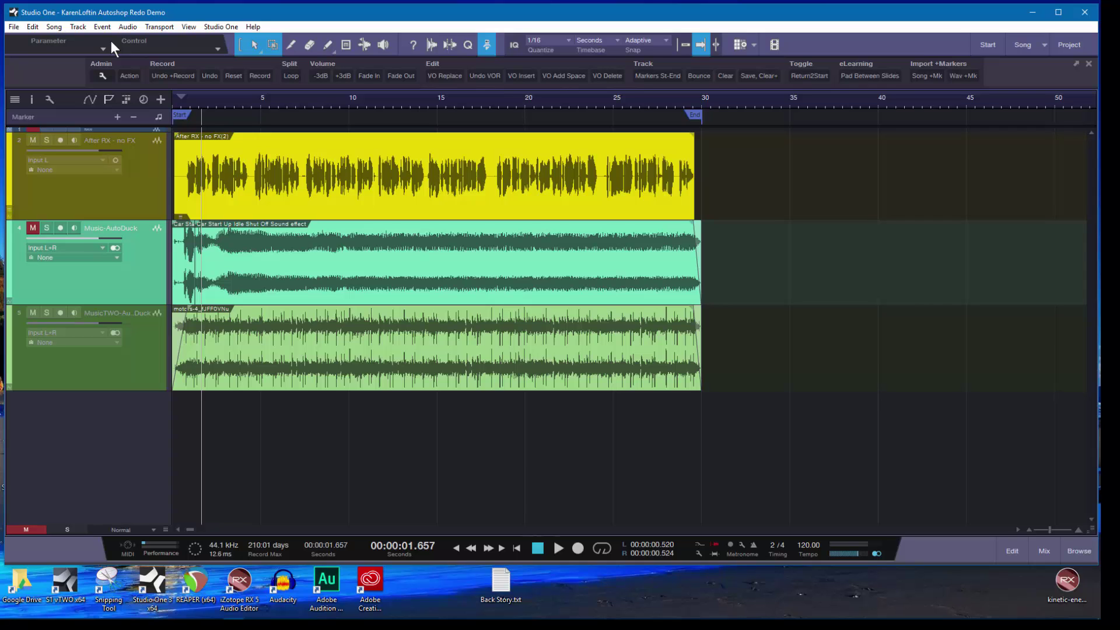
# Check the user data location in the program options and close the options.
pyautogui.click(217, 27)
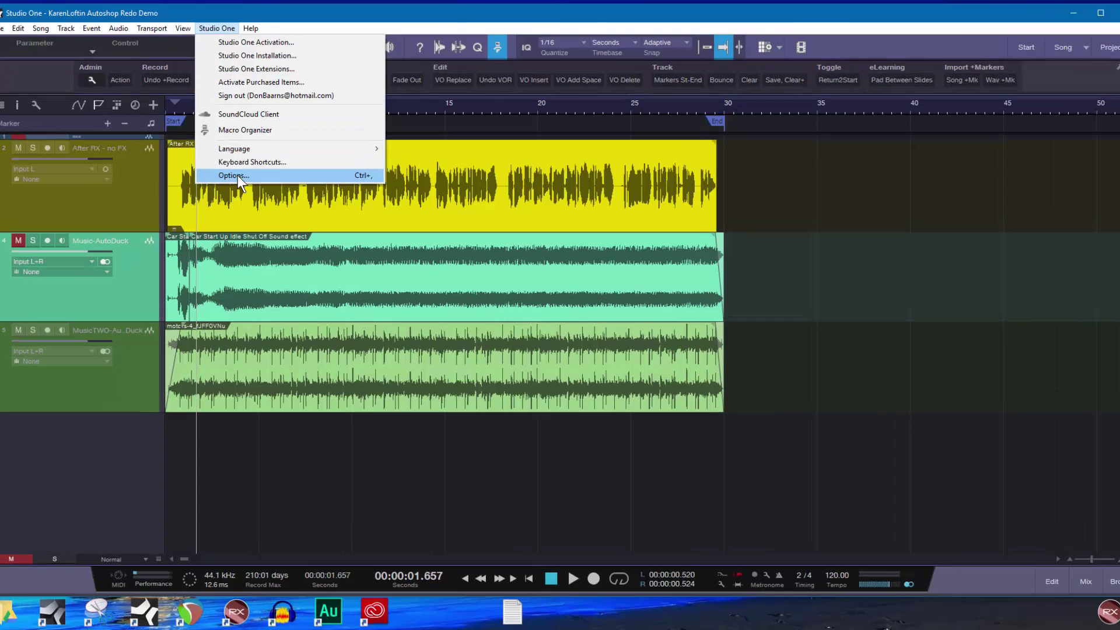
pyautogui.click(233, 175)
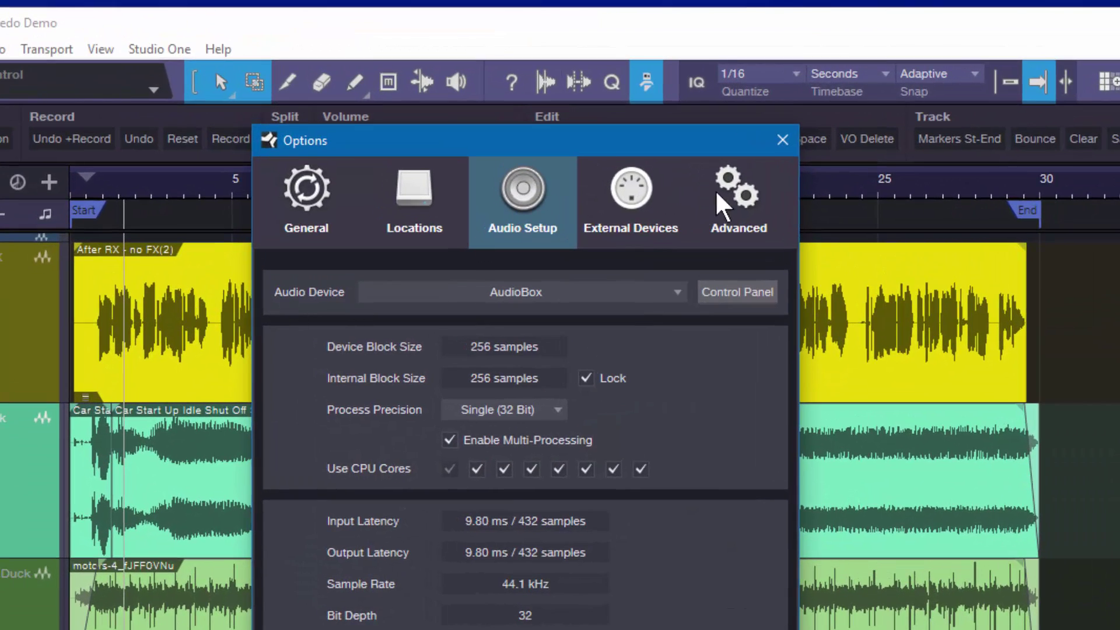
pyautogui.click(449, 219)
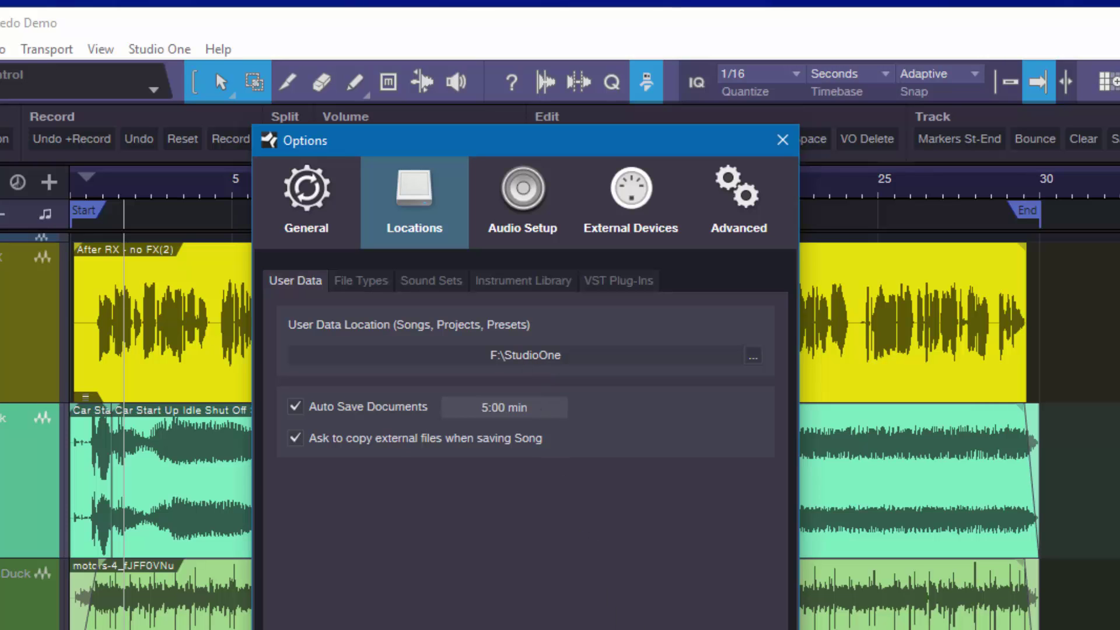
pyautogui.press('Escape')
# Reopen the Macro Organizer, enlarge it, and show the Macros folder in the file explorer.
pyautogui.click(0, 138)
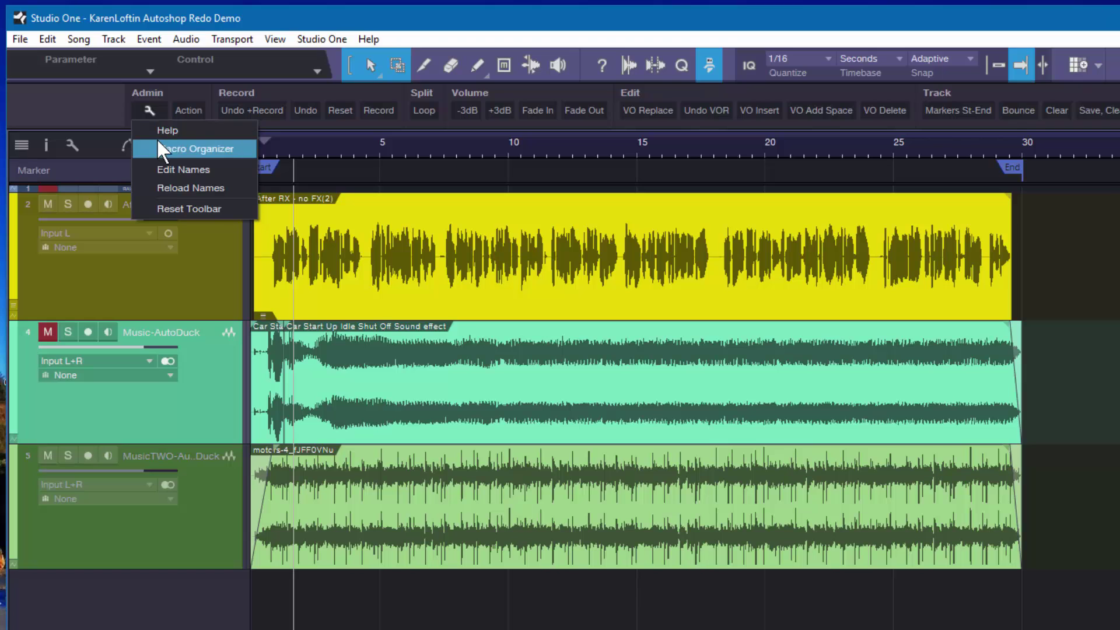
pyautogui.click(165, 151)
pyautogui.moveTo(780, 327); pyautogui.dragTo(372, 160)
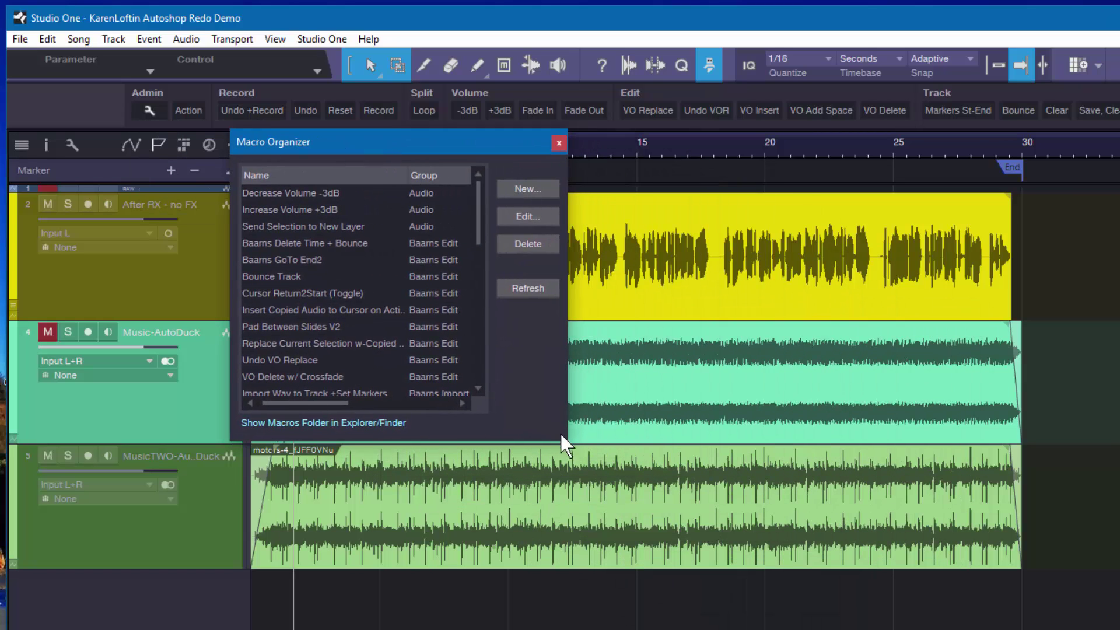
pyautogui.moveTo(565, 447); pyautogui.dragTo(874, 616)
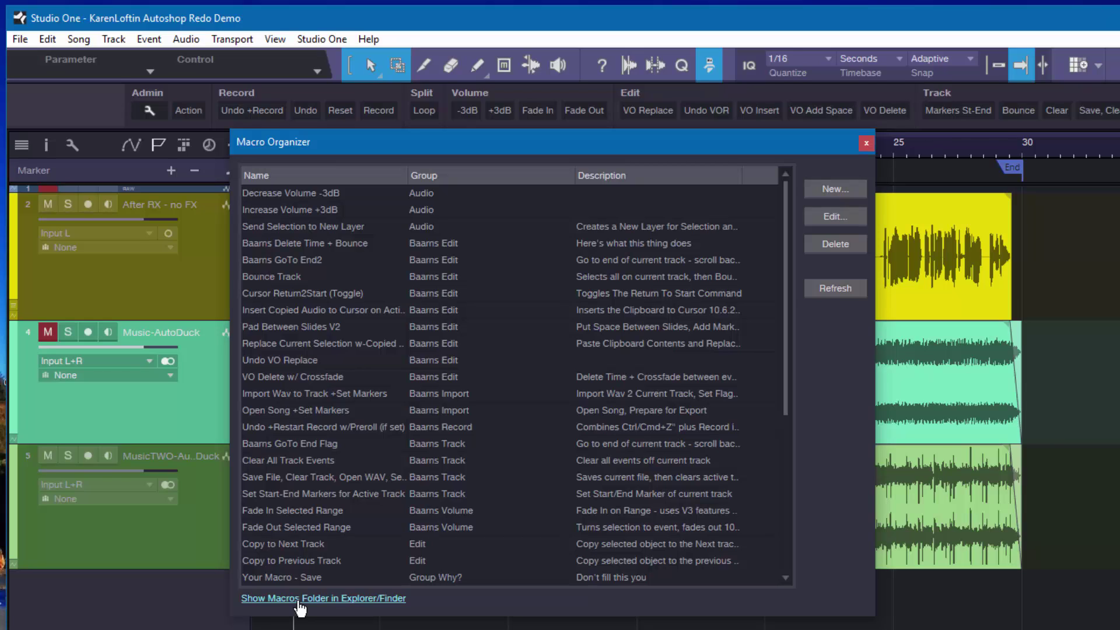
pyautogui.click(300, 600)
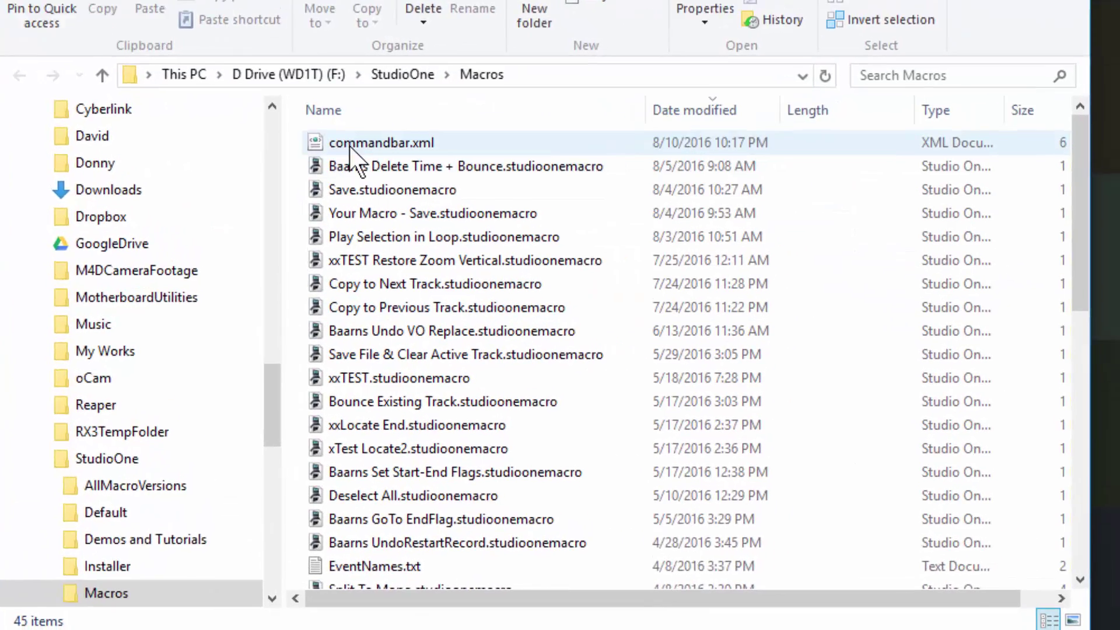
# Open commandbar.xml from the Macros folder in Notepad++.
pyautogui.click(617, 297)
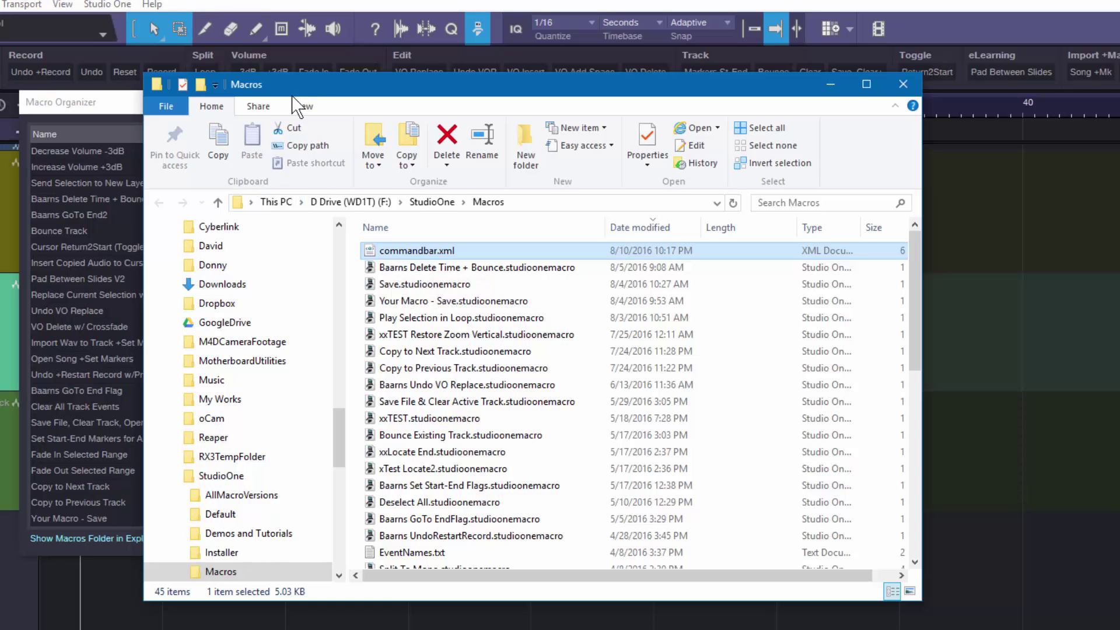
pyautogui.moveTo(318, 83); pyautogui.dragTo(291, 129)
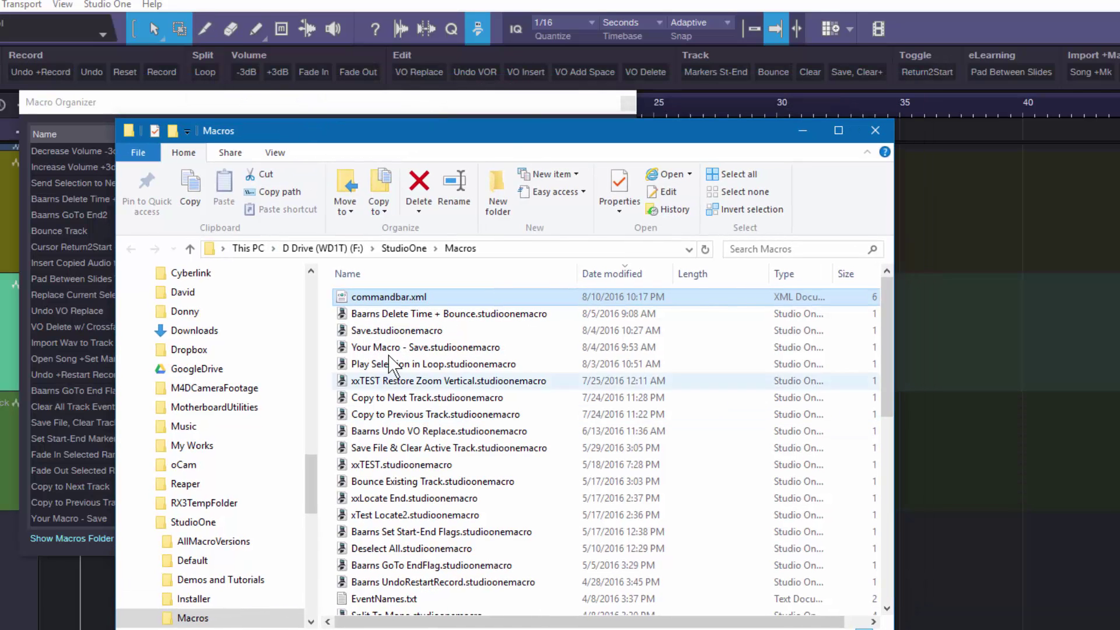
pyautogui.rightClick(387, 300)
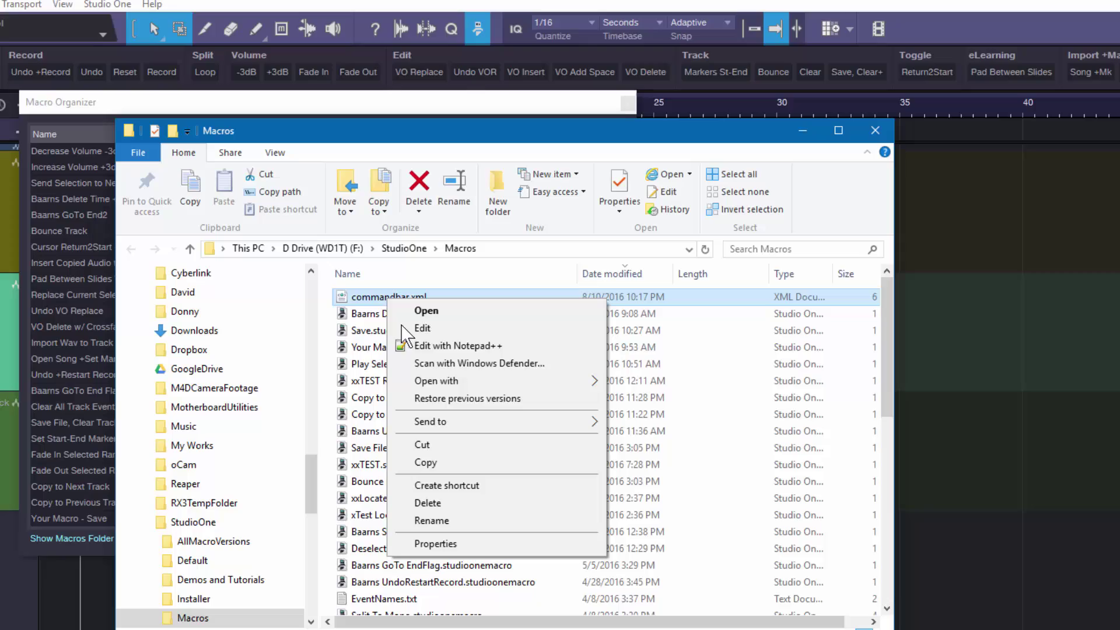
pyautogui.click(439, 346)
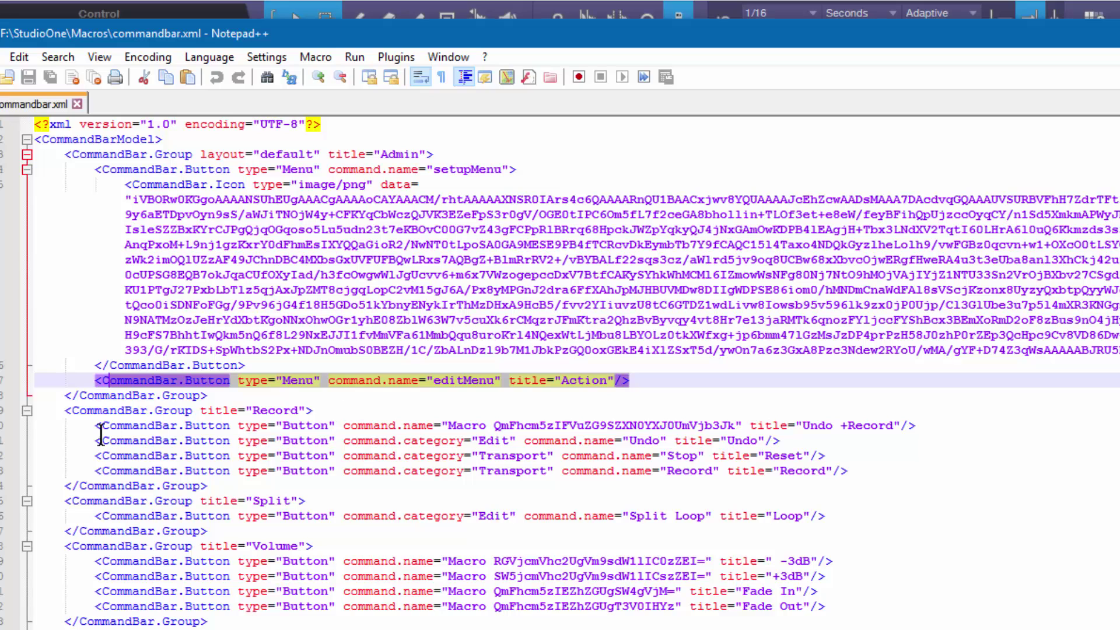
# Highlight the Record group's four button lines in commandbar.xml and compare the group with its buttons on the macro toolbar.
pyautogui.moveTo(93, 425); pyautogui.dragTo(873, 466)
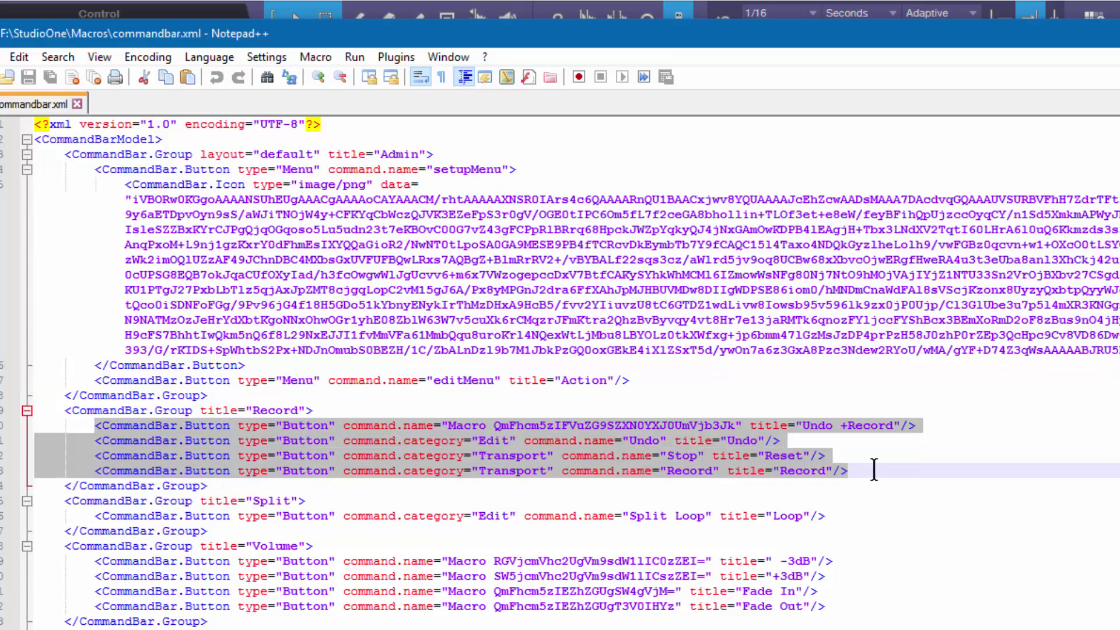
pyautogui.moveTo(819, 75); pyautogui.dragTo(777, 111)
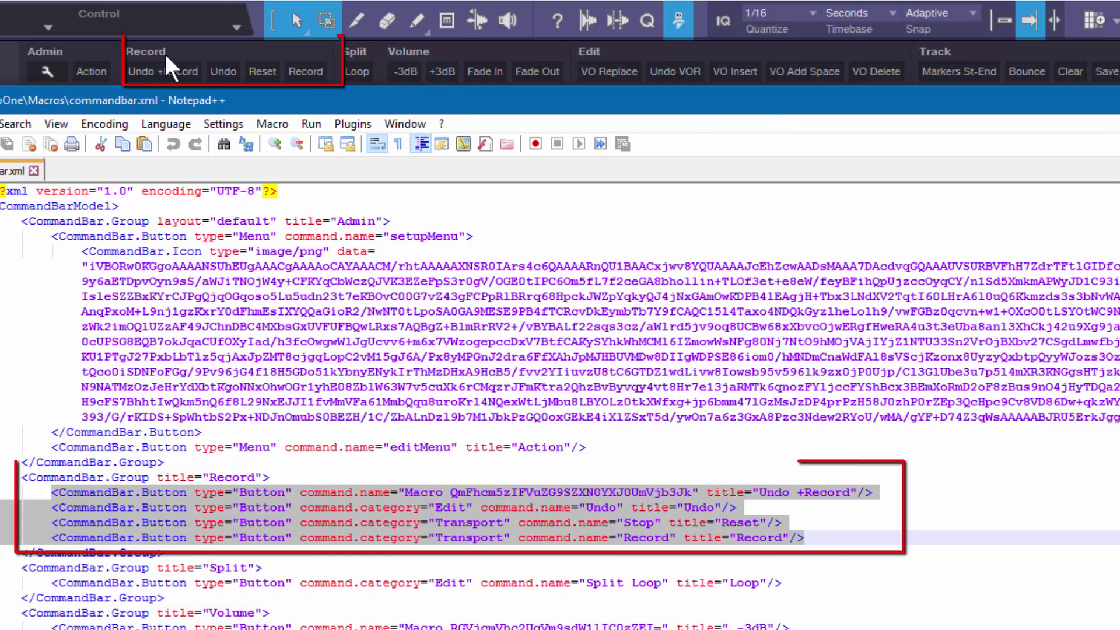
pyautogui.moveTo(270, 478); pyautogui.dragTo(107, 470)
pyautogui.click(108, 473)
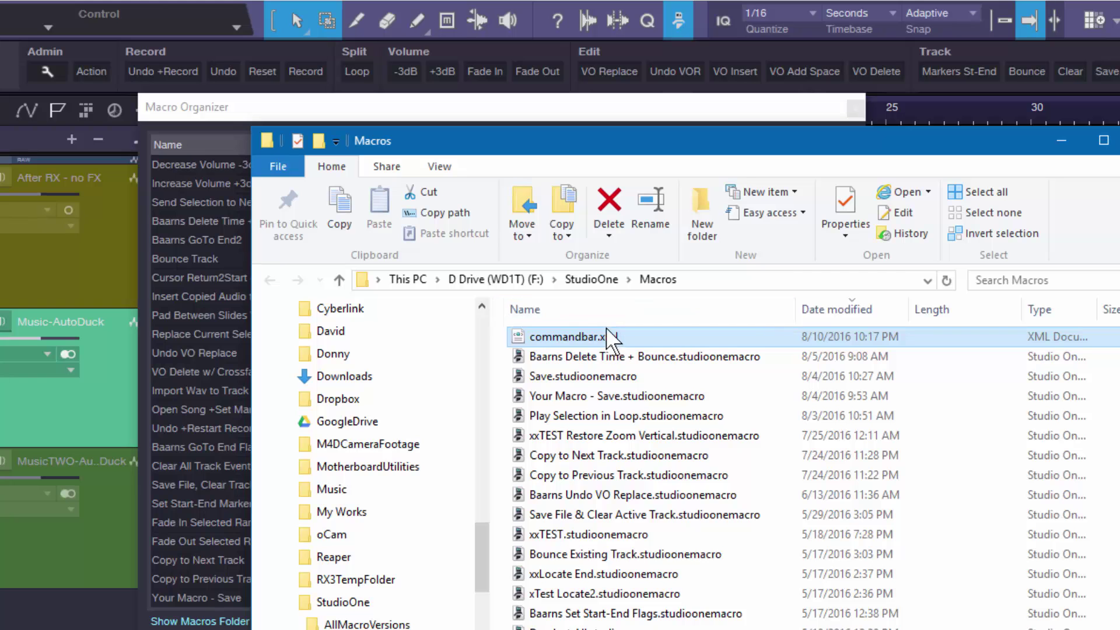
# Sort the files in the Macros folder by name.
pyautogui.click(600, 311)
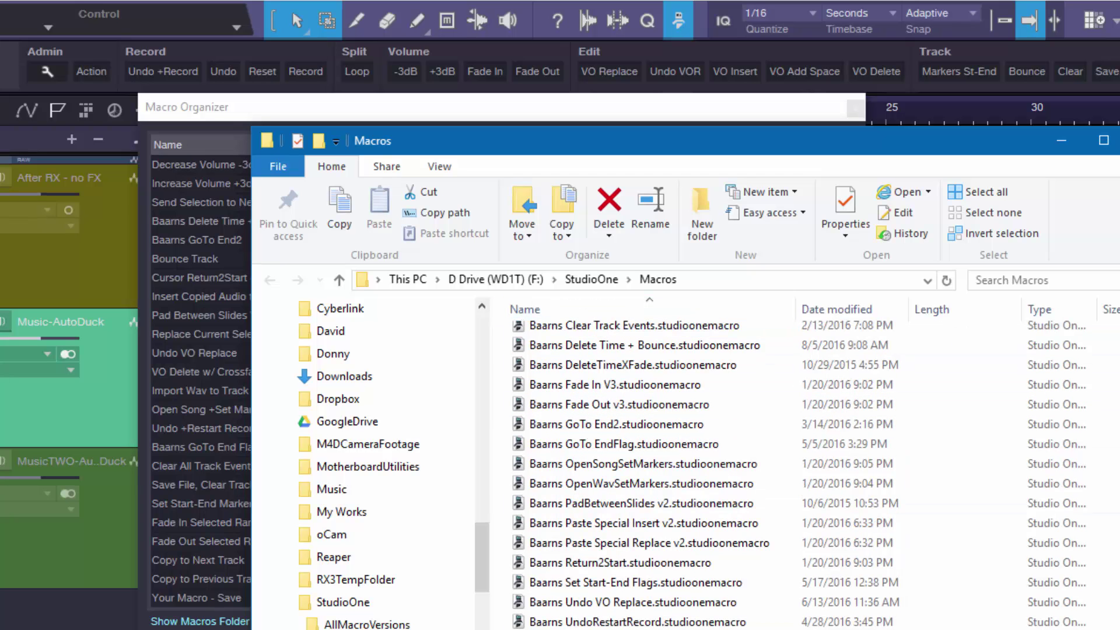
# Find the commandbar files in the Macros folder and compare commandbar - 4-8-2016.xml, commandbar - Copy.xml and commandbar.xml.
pyautogui.scroll(-5, 583, 483)
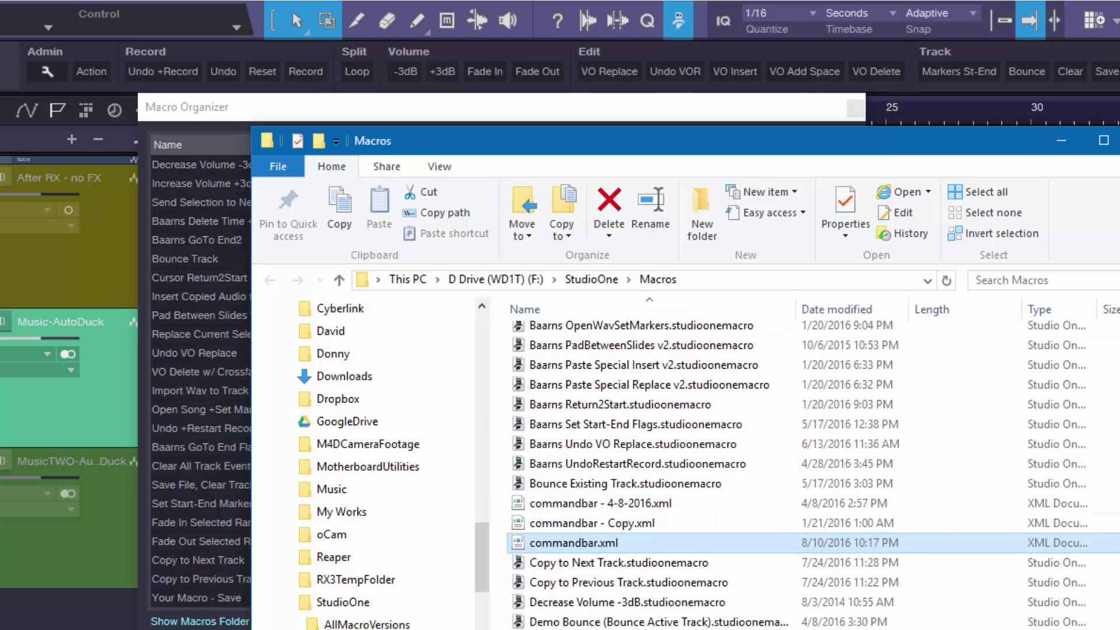
pyautogui.scroll(-1, 584, 443)
pyautogui.click(566, 383)
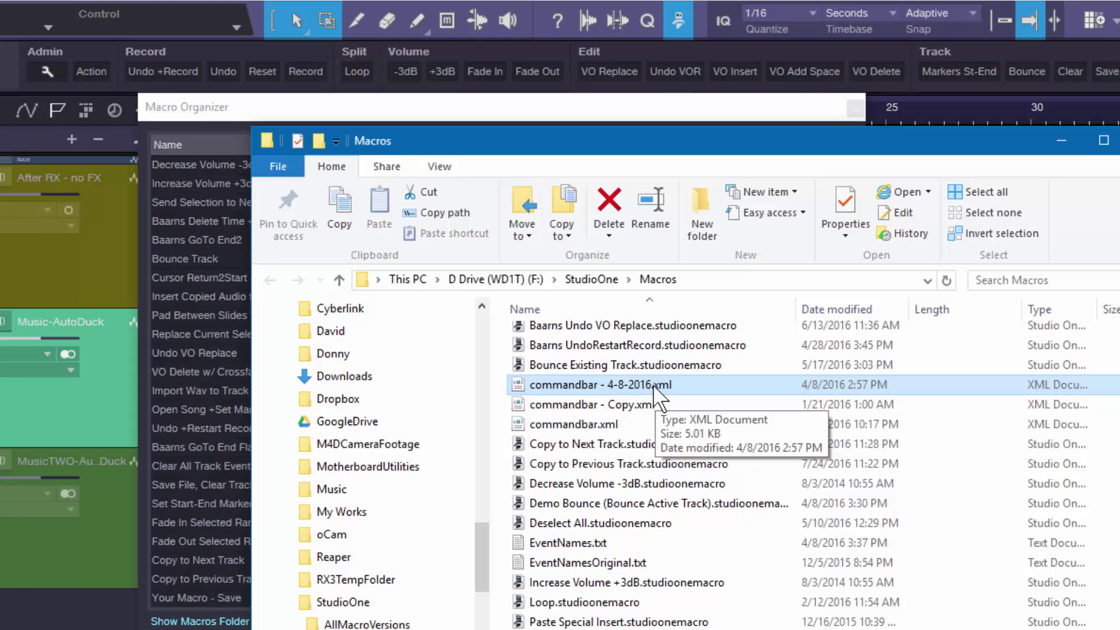
pyautogui.click(650, 403)
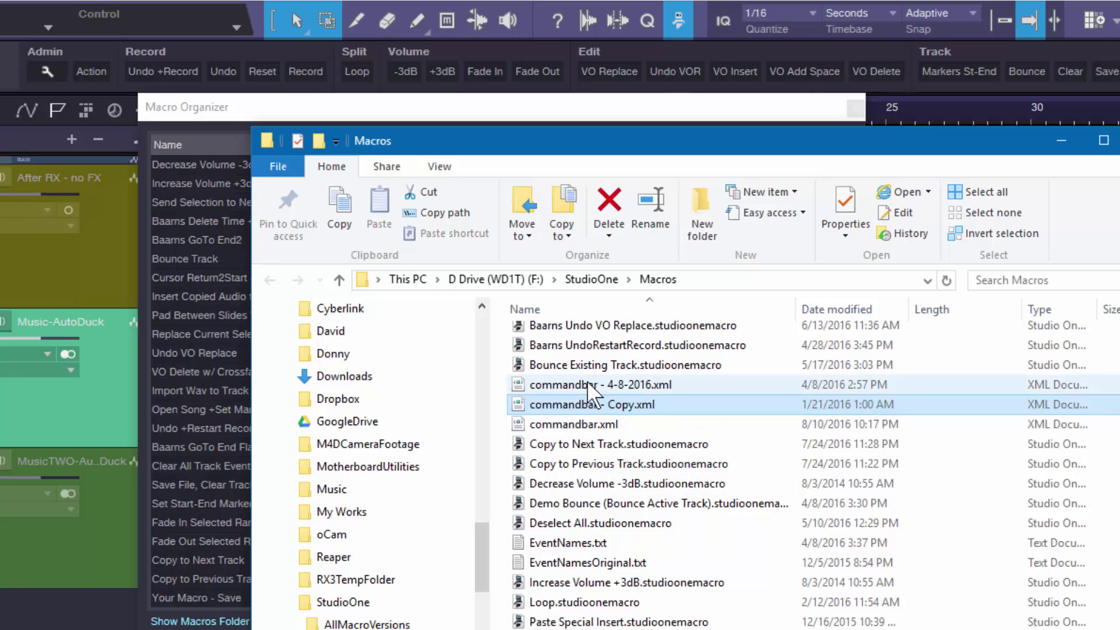
pyautogui.click(577, 425)
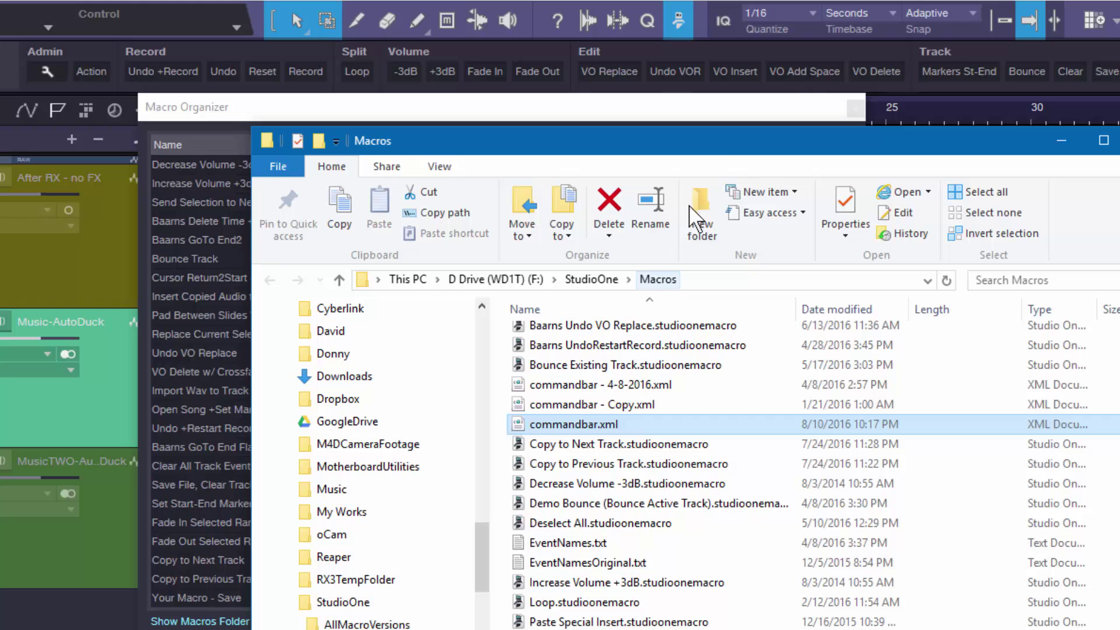
# Move the Macros folder window aside from the Macro Organizer and review the macro groups listed under Action, including the Audio group.
pyautogui.moveTo(720, 132); pyautogui.dragTo(1119, 162)
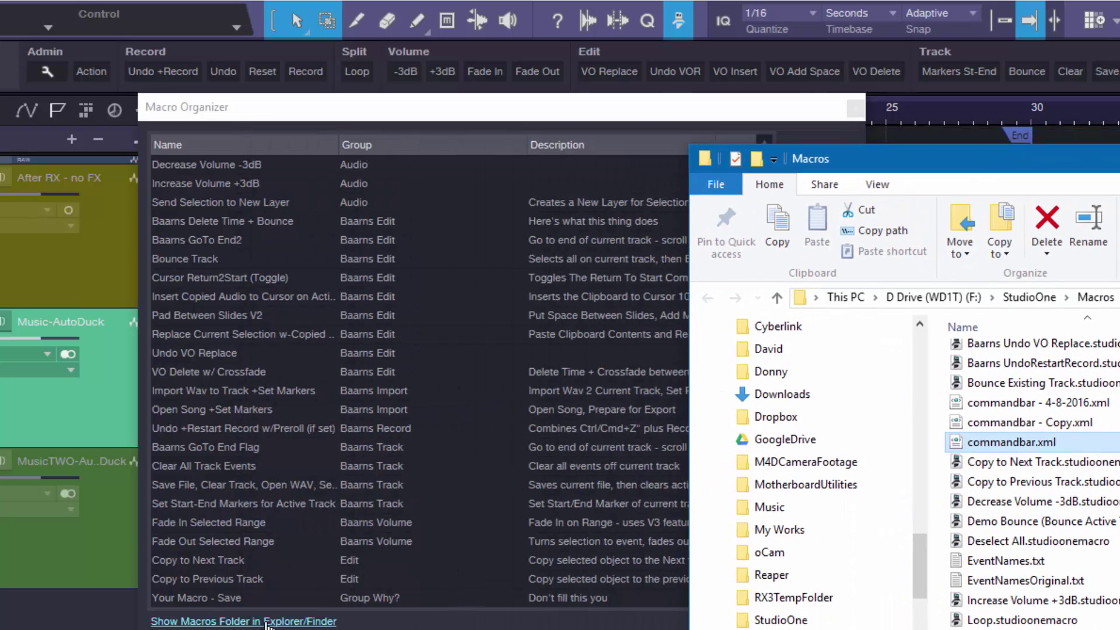
pyautogui.moveTo(1087, 158); pyautogui.dragTo(1004, 148)
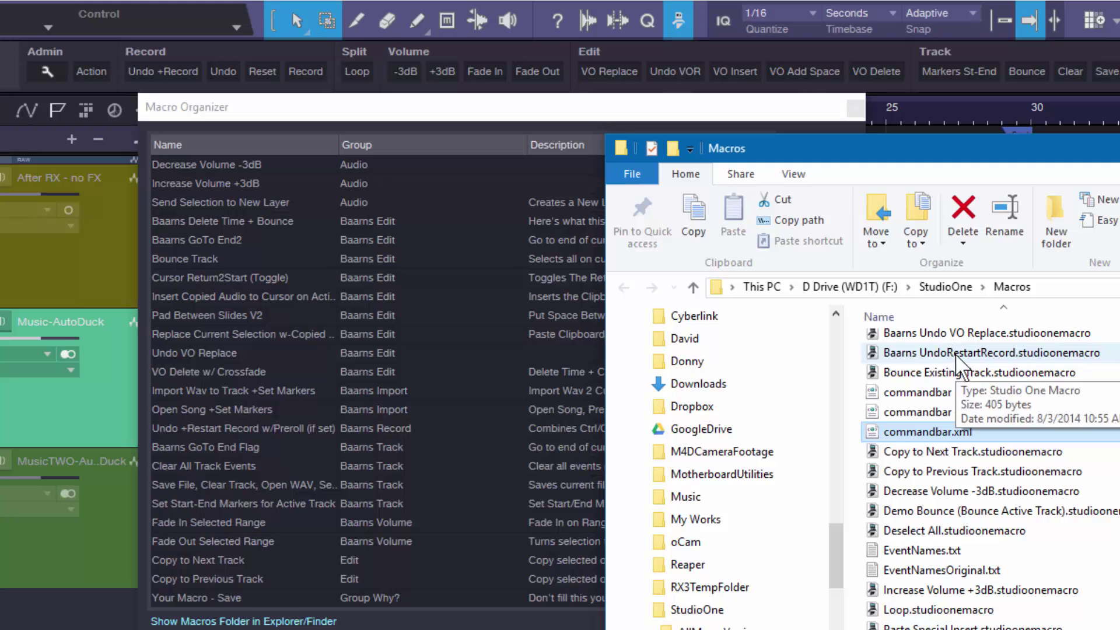
pyautogui.click(87, 74)
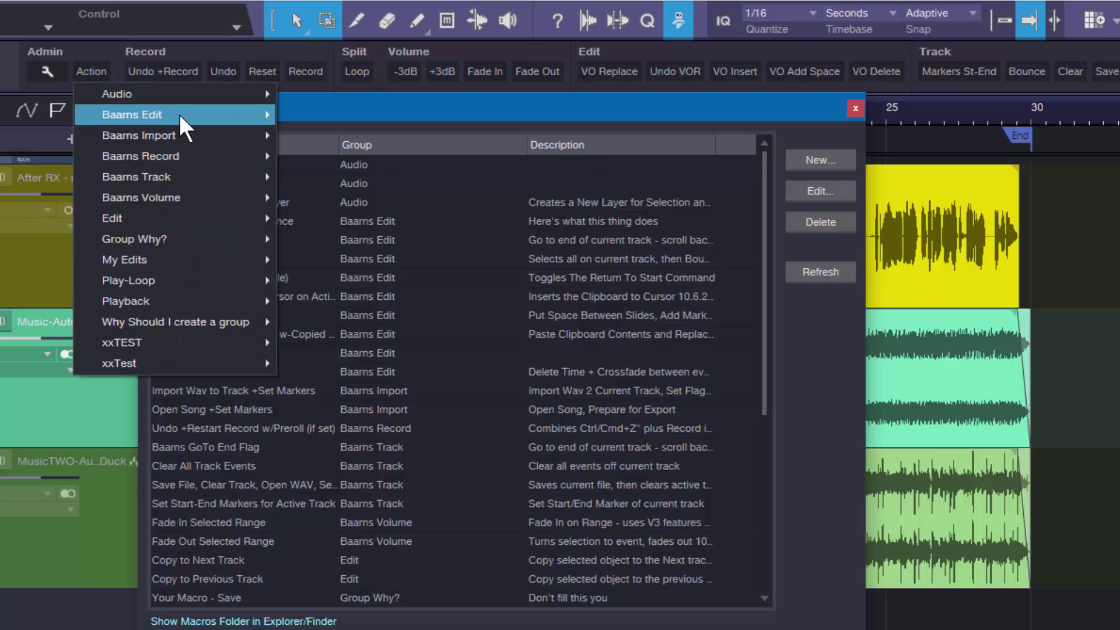
pyautogui.moveTo(177, 93)
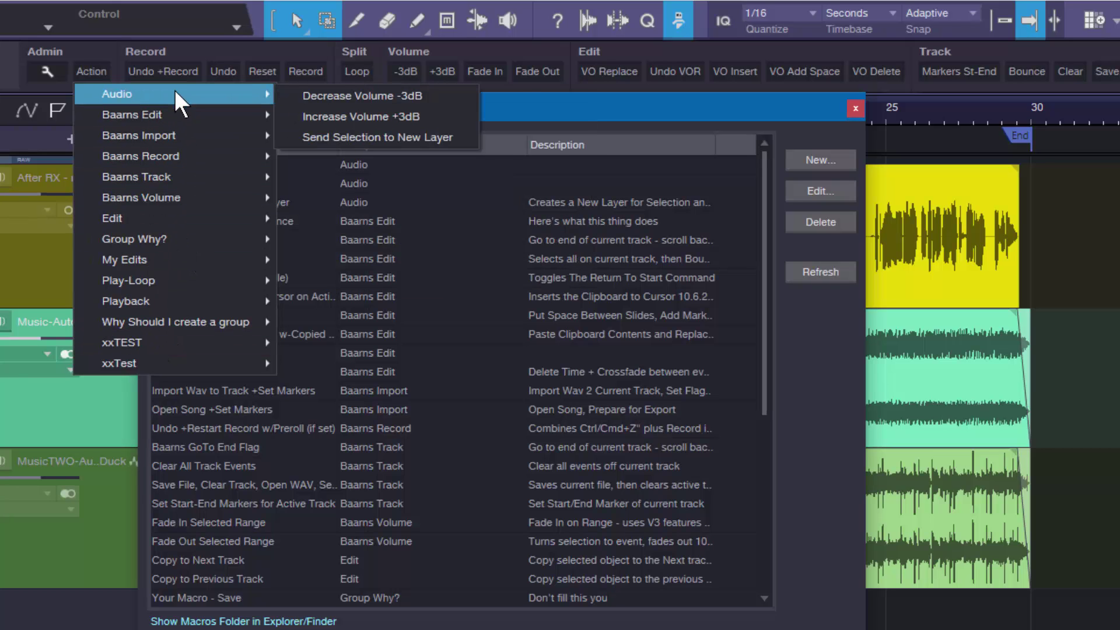
pyautogui.click(89, 69)
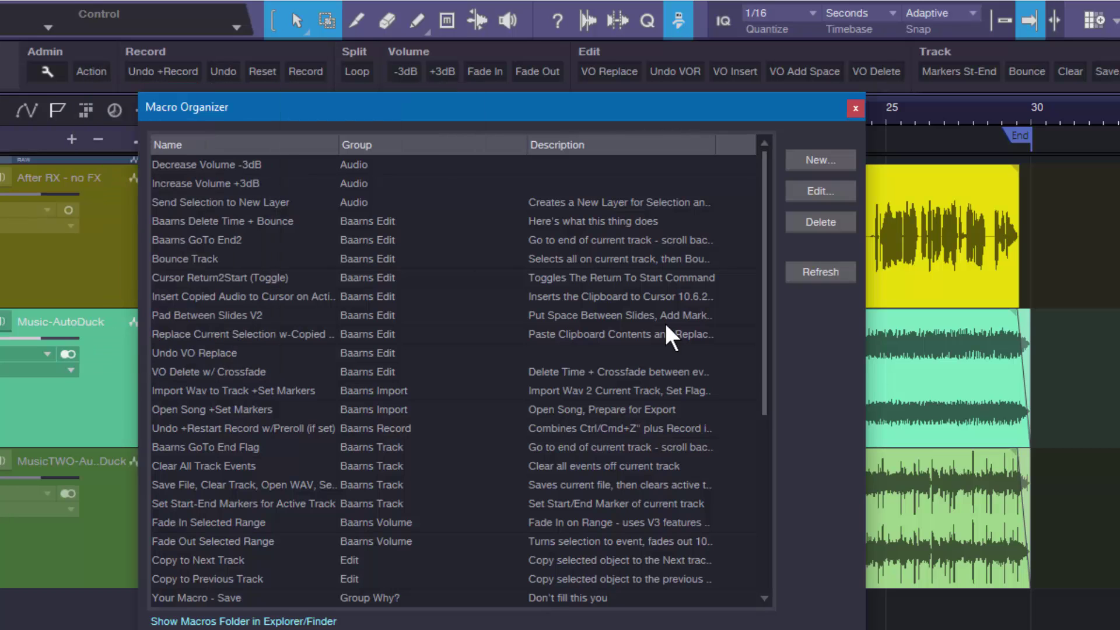
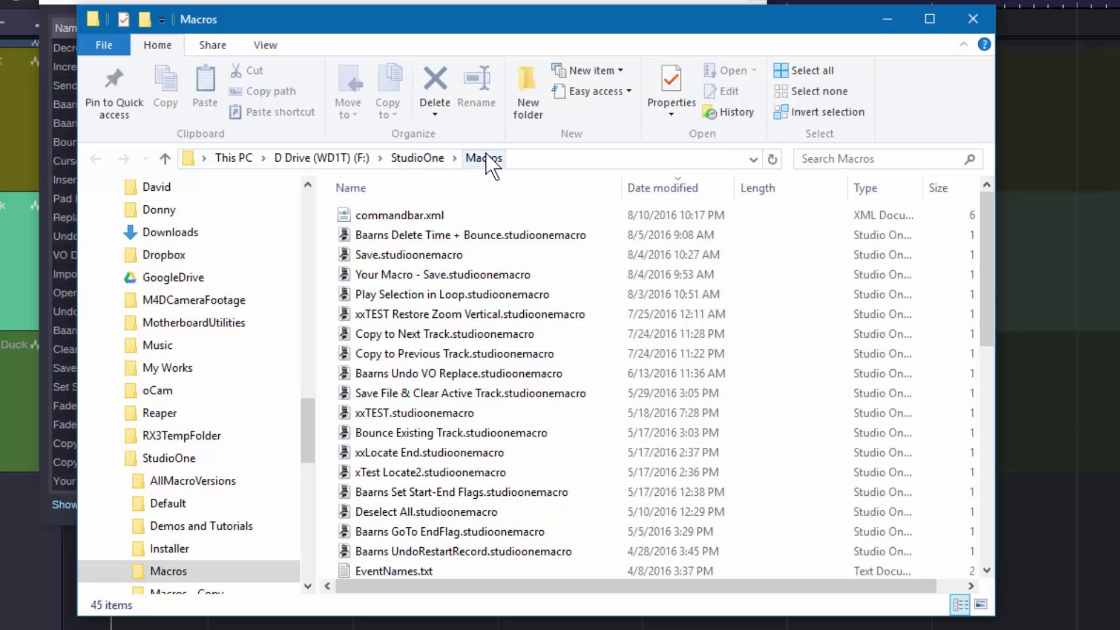
# Examine the contents of the MacrosLite folder inside StudioOne and return to the Macros folder.
pyautogui.click(306, 587)
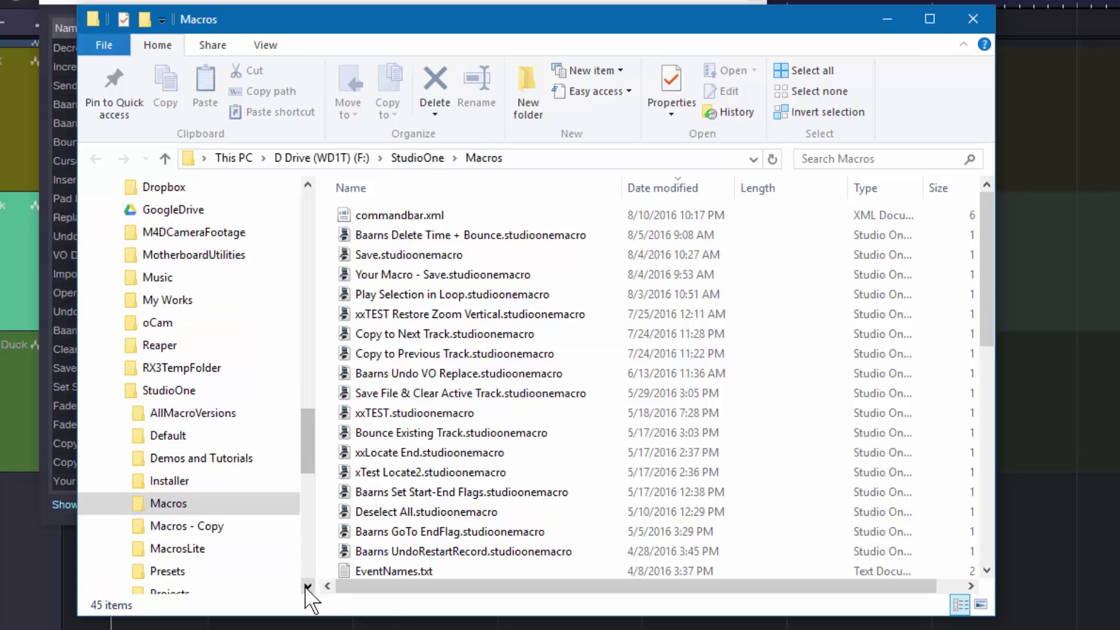
pyautogui.click(307, 586)
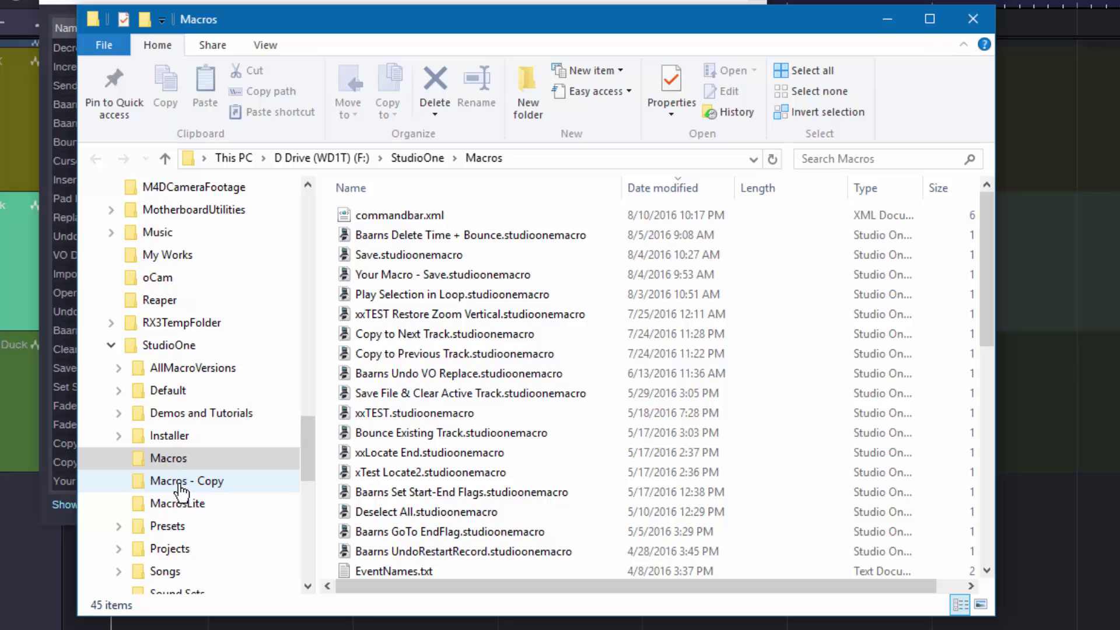
pyautogui.click(169, 501)
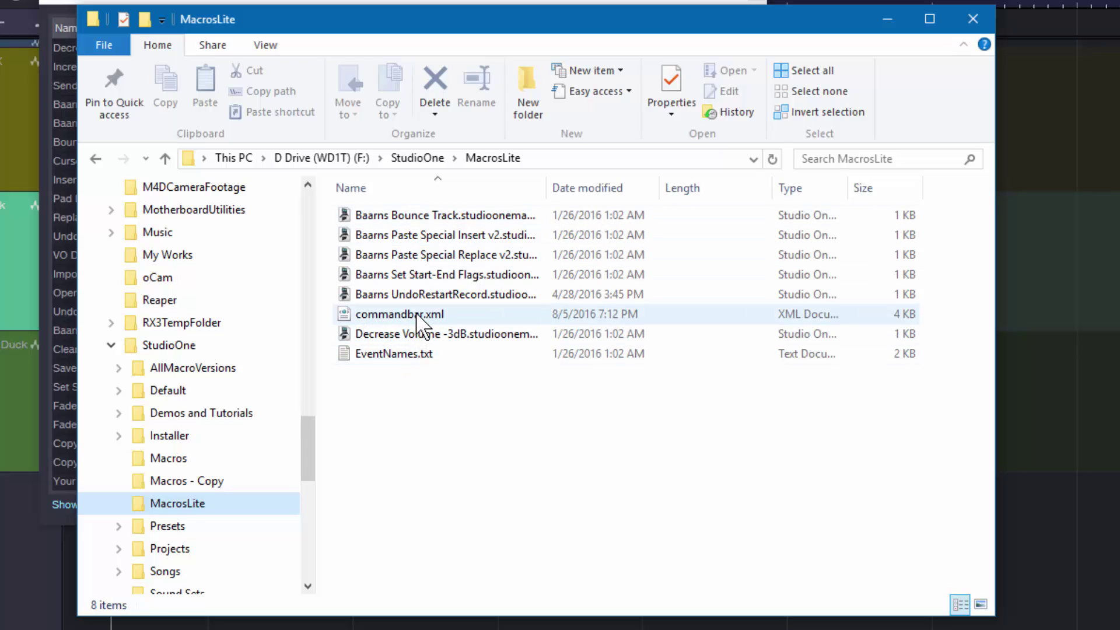
pyautogui.click(167, 461)
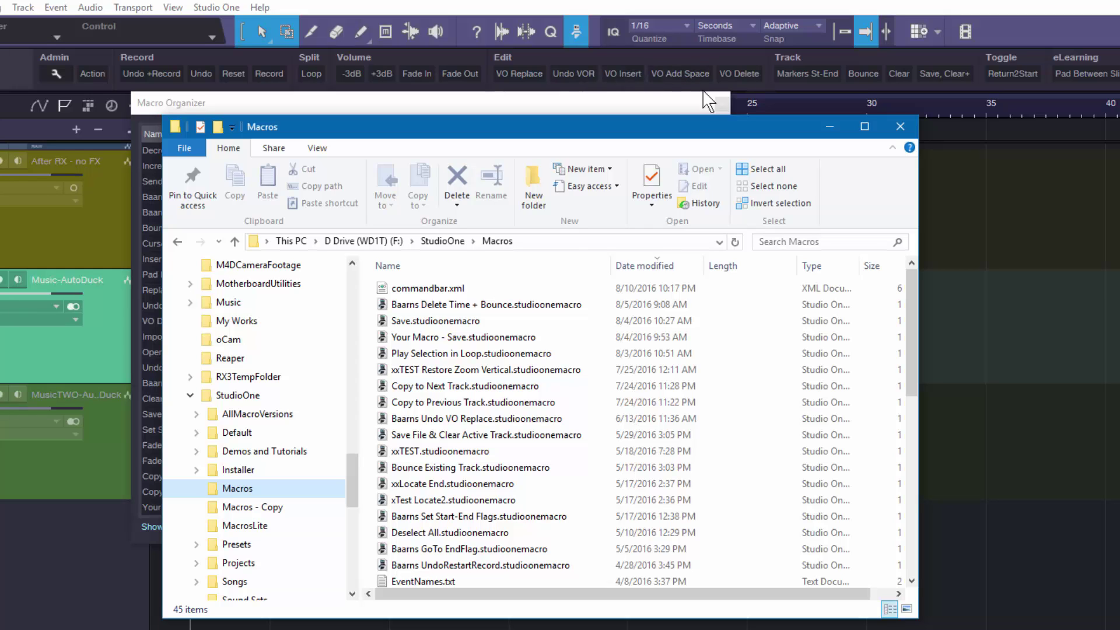
# Close Studio One without saving the changes to the song.
pyautogui.moveTo(422, 296)
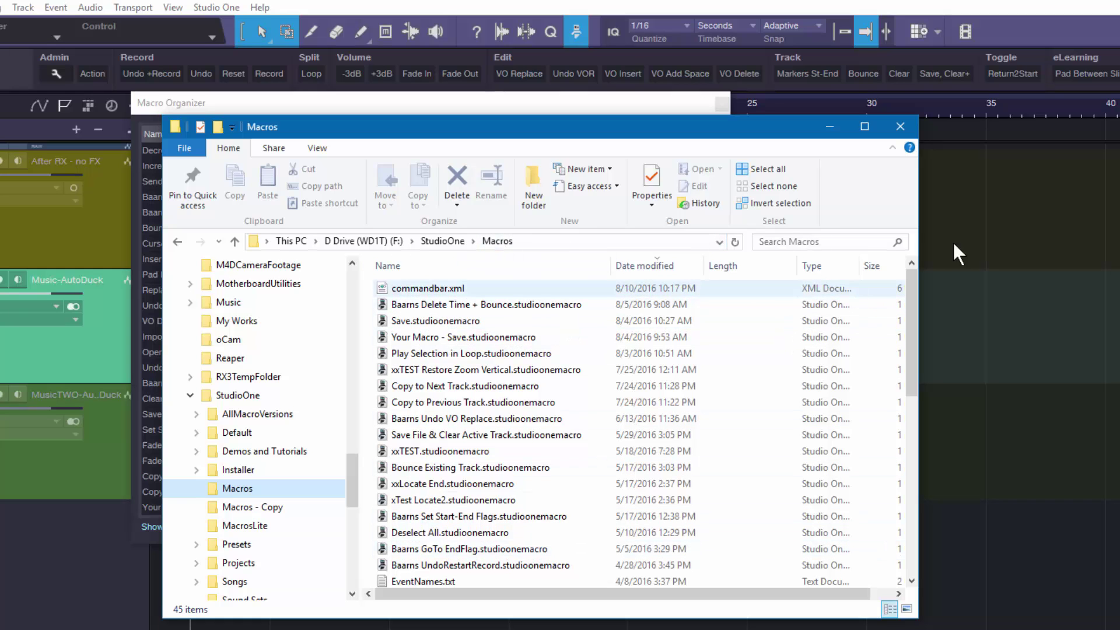
pyautogui.hotkey('alt', 'F4')
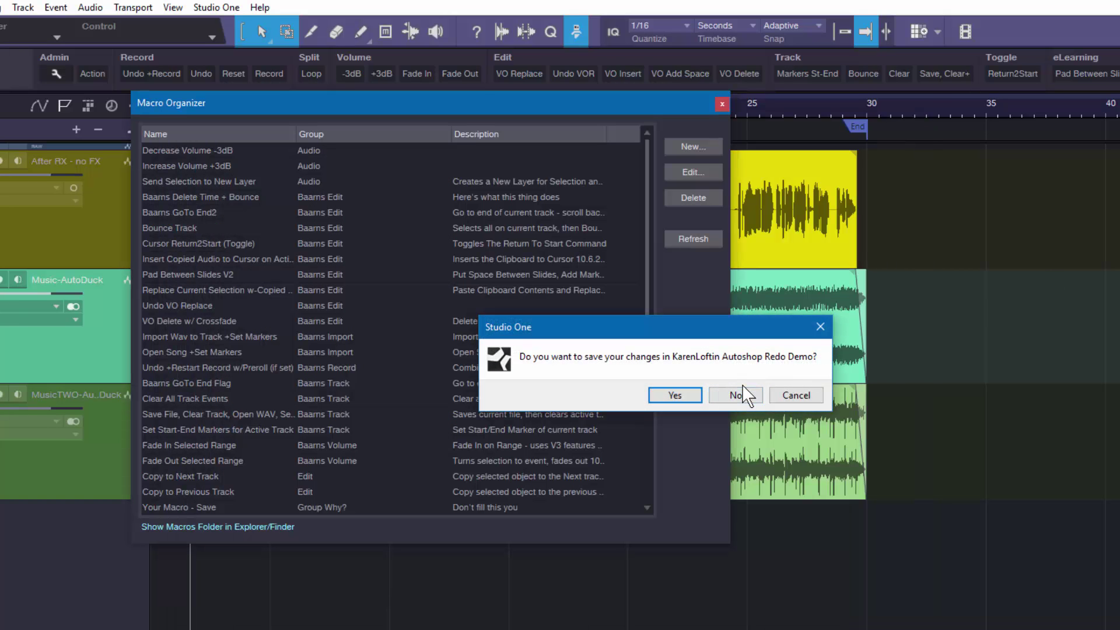
pyautogui.click(738, 396)
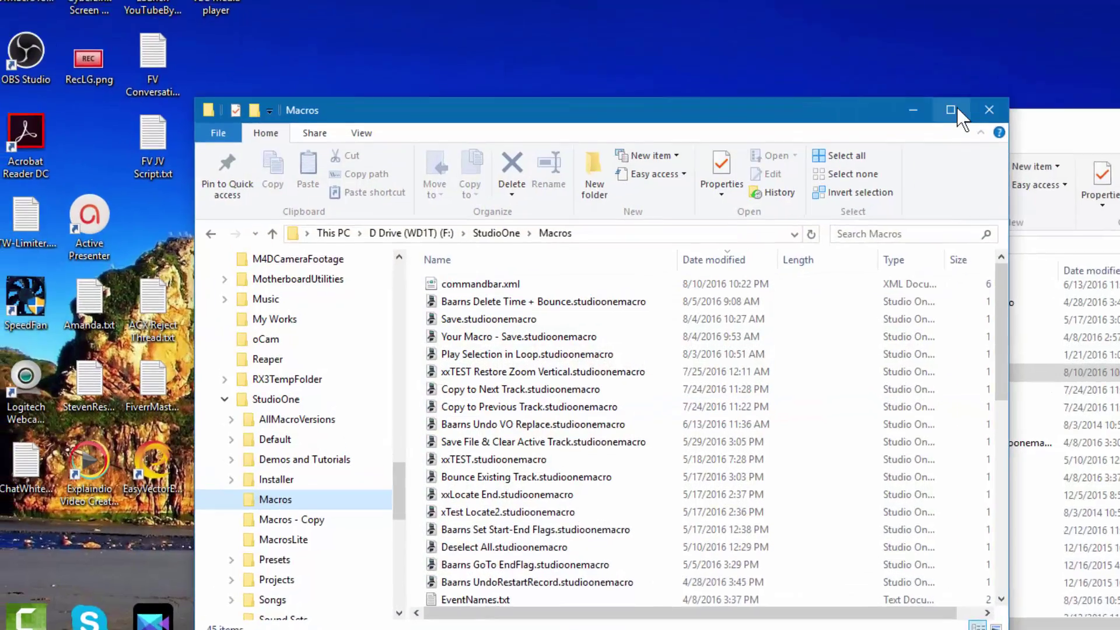
# Maximize the folder window, go up to the StudioOne folder and rename its Macros folder to MacrosOld.
pyautogui.click(951, 110)
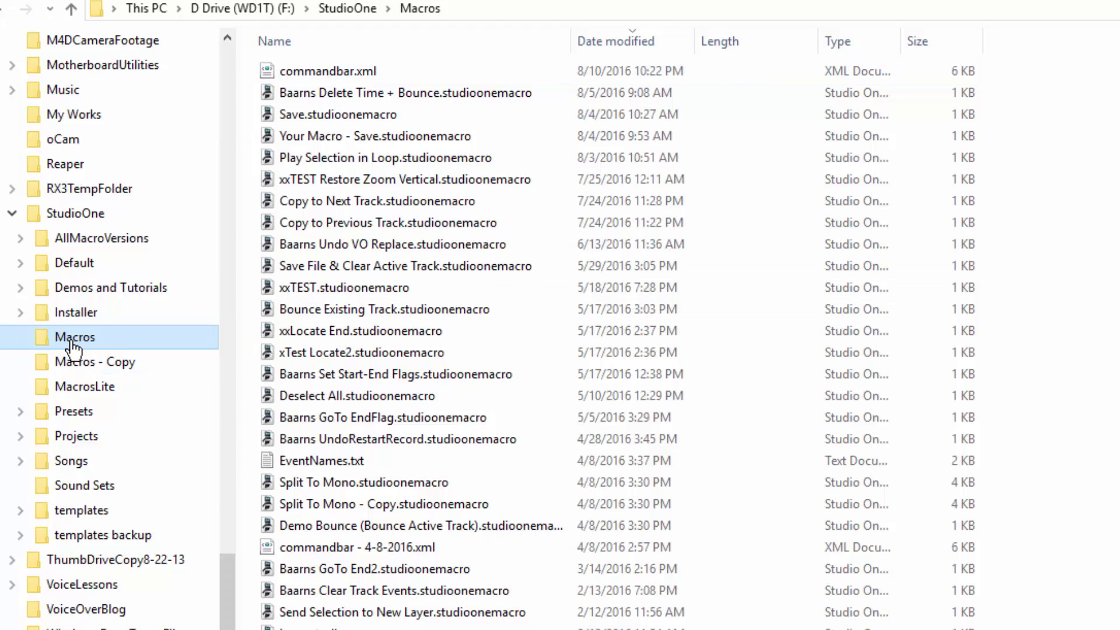
pyautogui.click(73, 221)
pyautogui.click(317, 153)
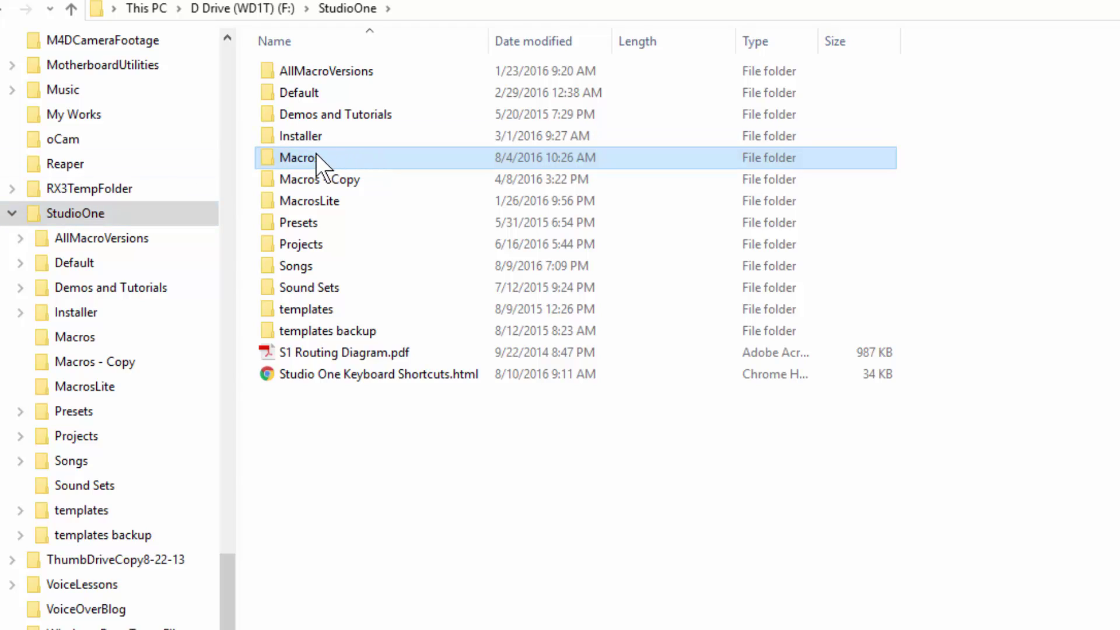
pyautogui.click(305, 158)
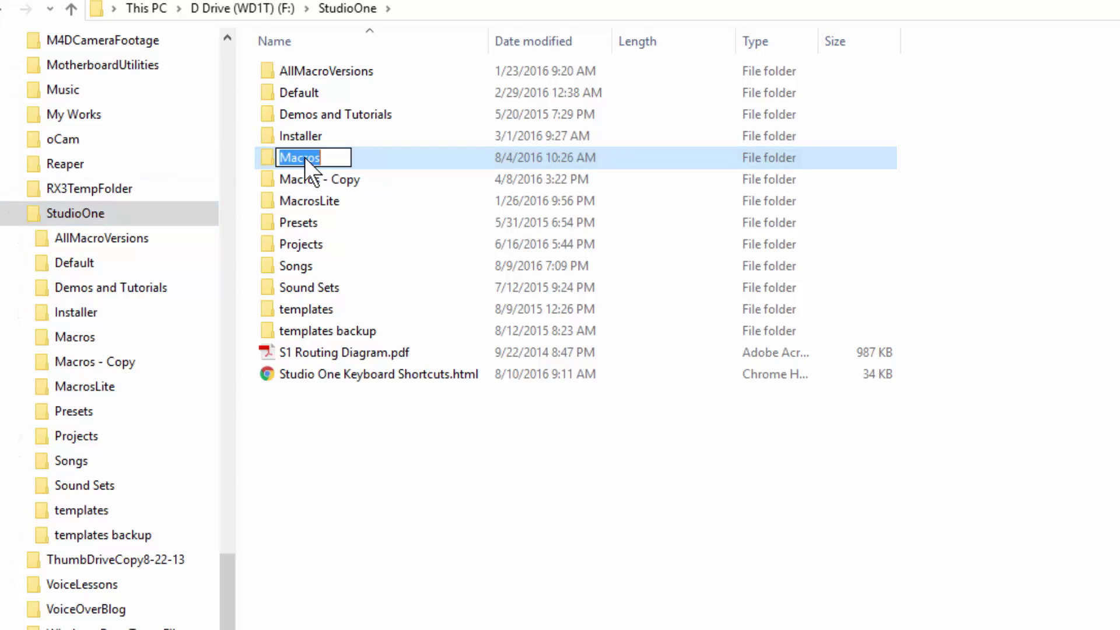
pyautogui.click(328, 158)
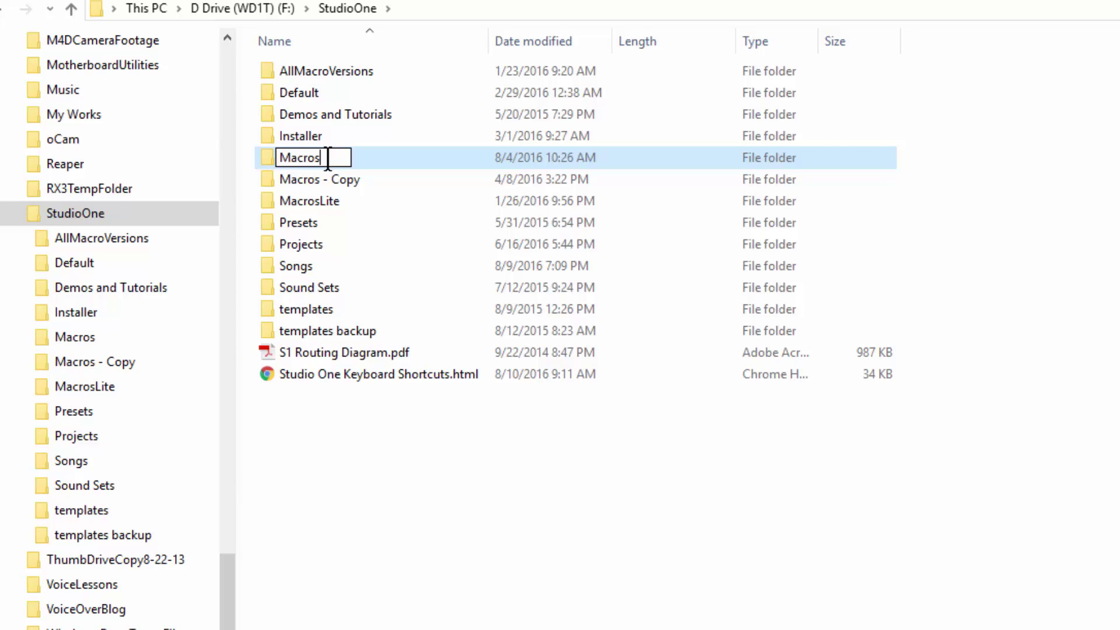
pyautogui.write('Old')
pyautogui.press('Return')
# Rename the MacrosLite folder to Macros so that it takes the place of the original macro set.
pyautogui.click(322, 183)
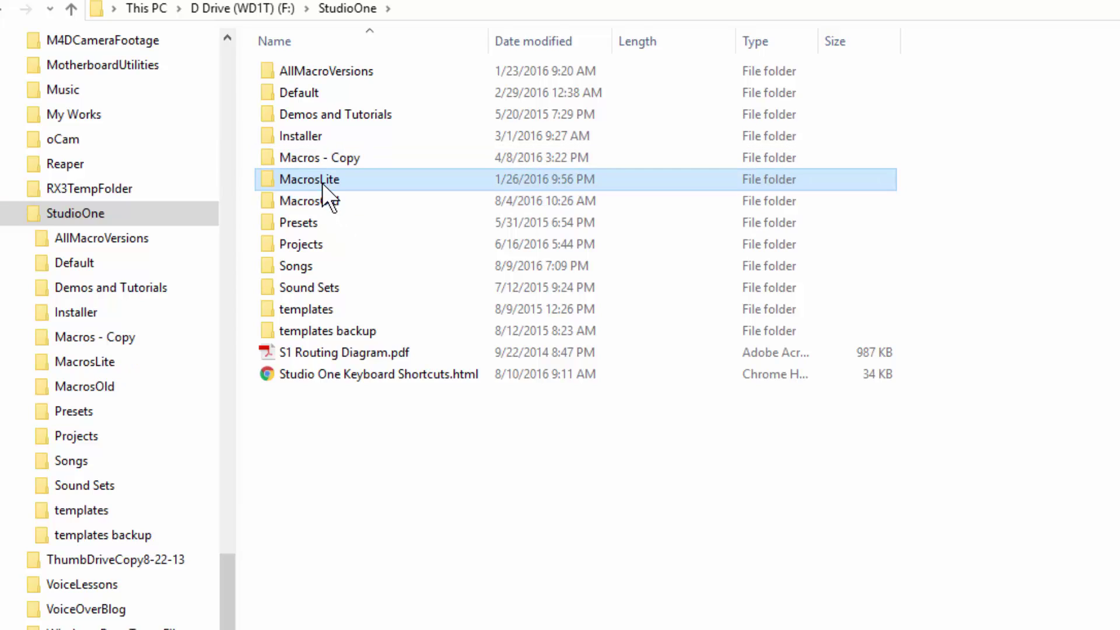
pyautogui.click(339, 183)
pyautogui.press('End')
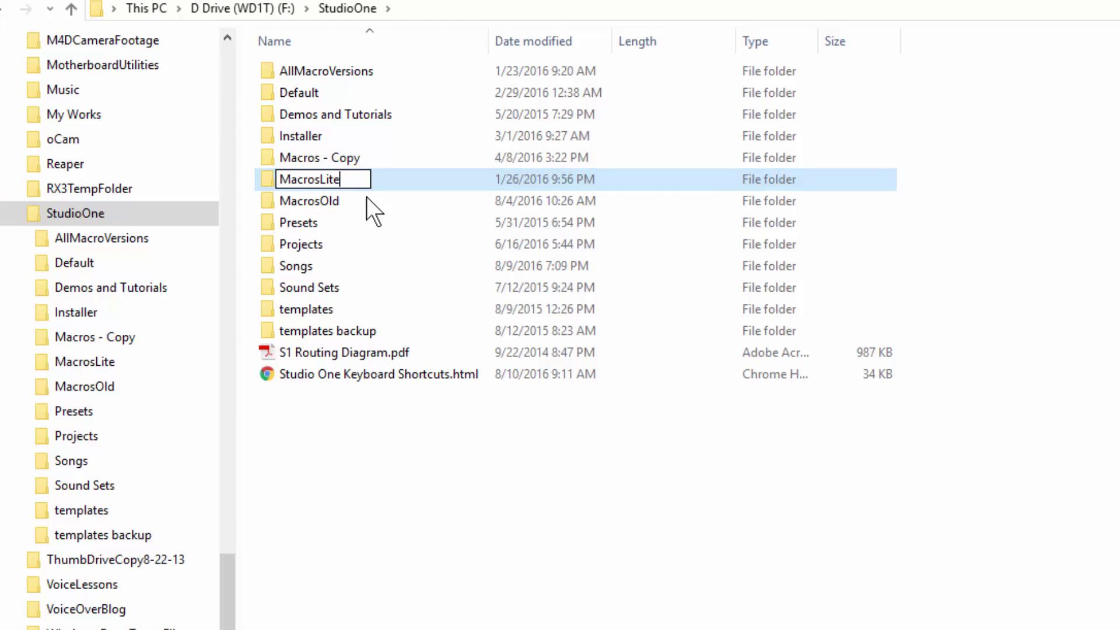
pyautogui.press('BackSpace')
pyautogui.press('BackSpace')
pyautogui.press('BackSpace')
pyautogui.press('BackSpace')
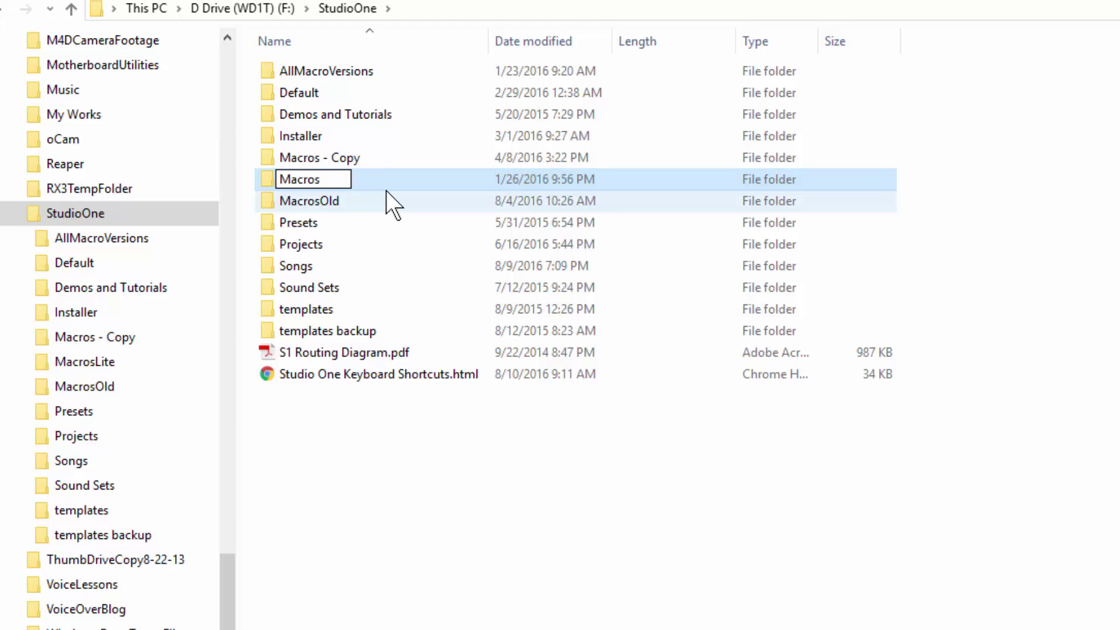
pyautogui.press('Return')
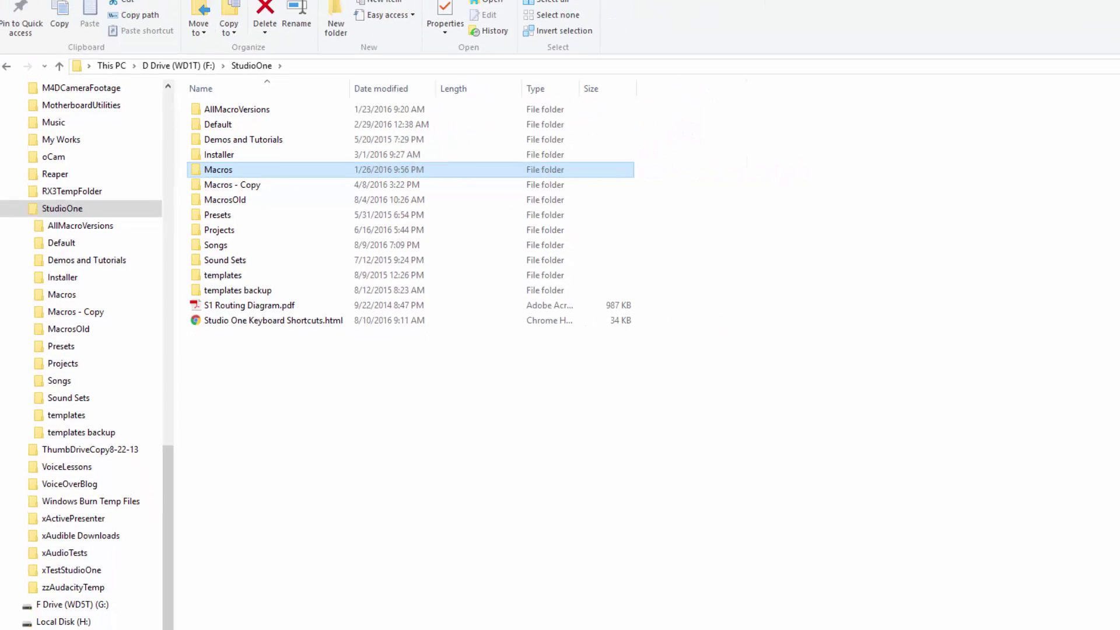
# Switch to Studio One by launching it and open the most recent song from the recent files.
pyautogui.click(86, 622)
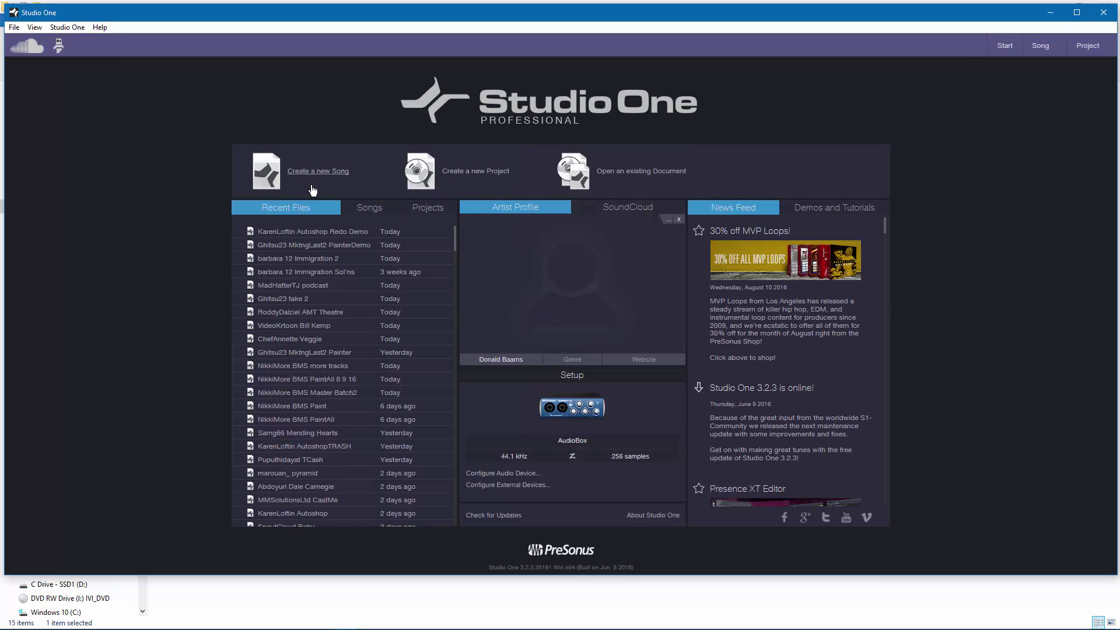
pyautogui.click(294, 232)
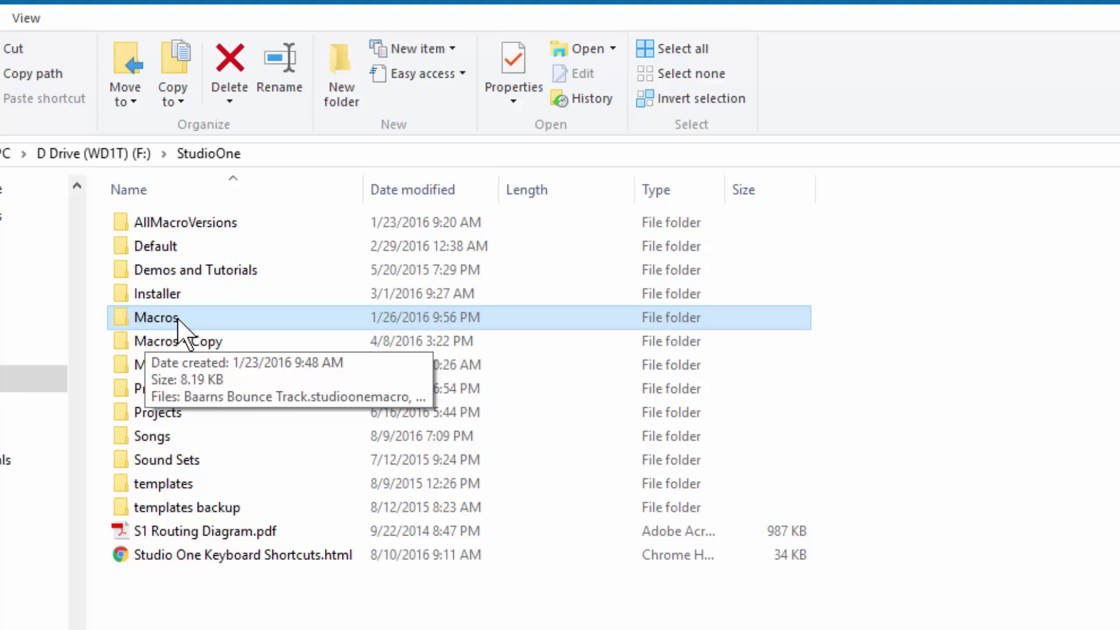
# In the StudioOne folder, rename the substituted Macros folder back to MacrosLite.
pyautogui.click(153, 320)
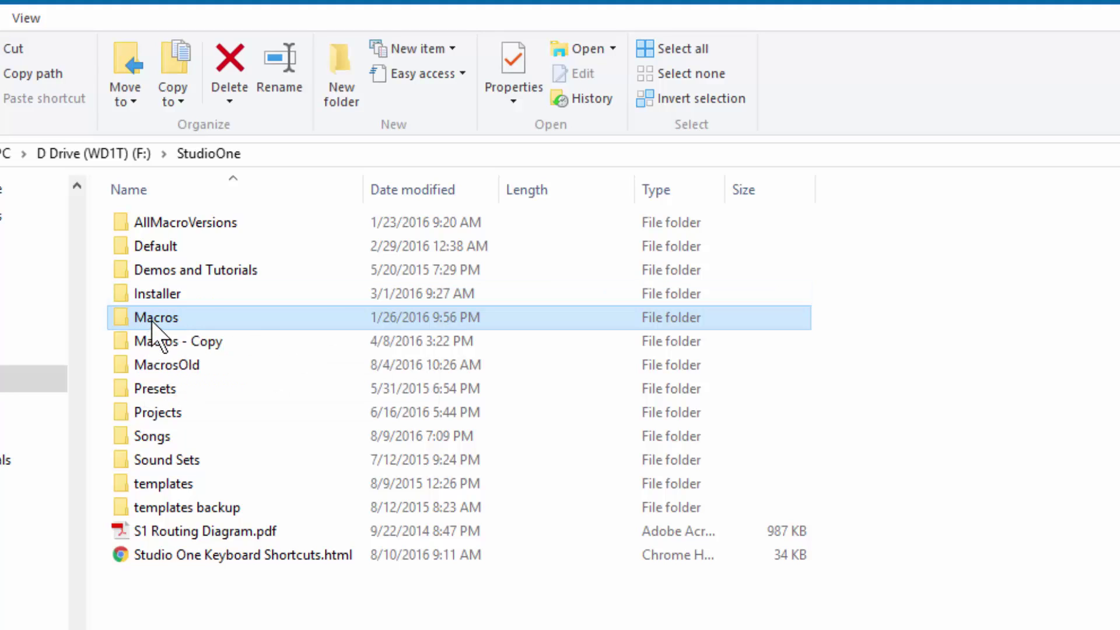
pyautogui.click(194, 318)
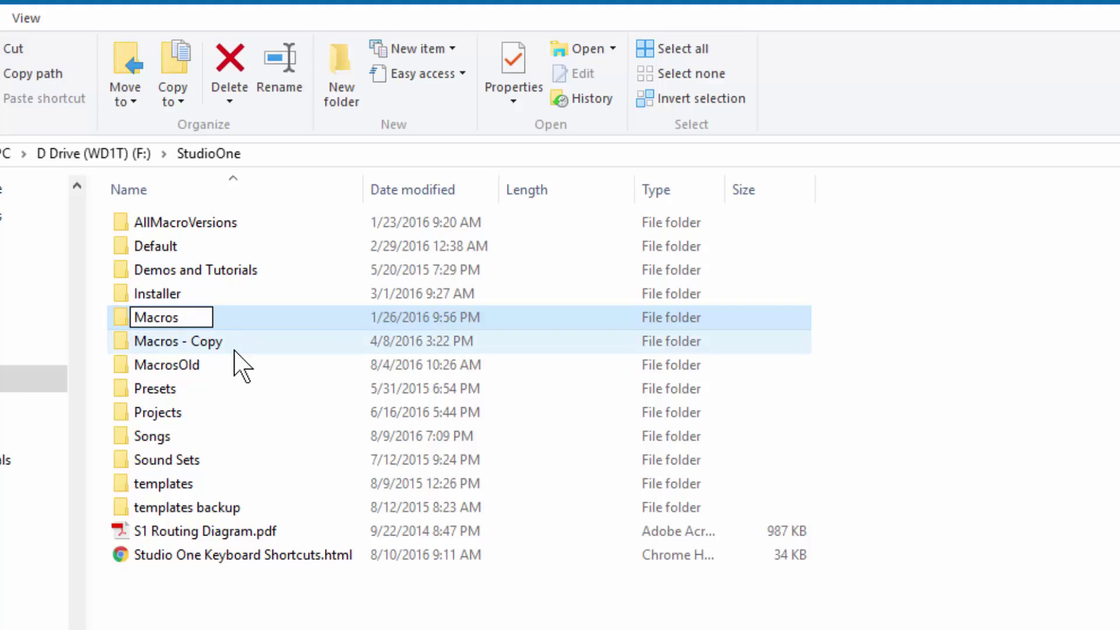
pyautogui.write('Lite')
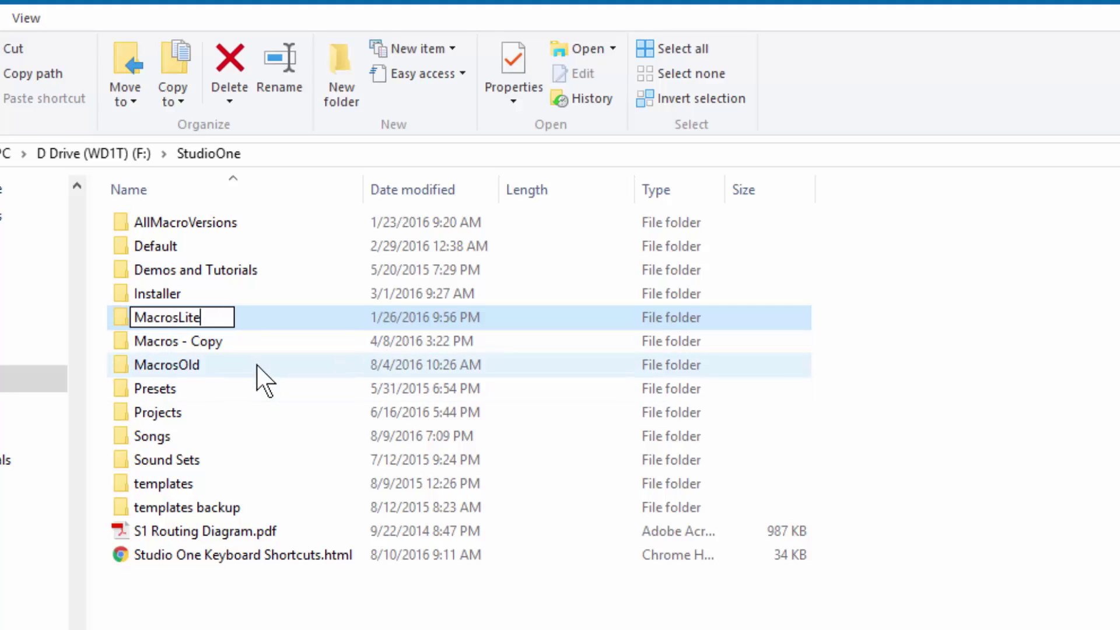
pyautogui.press('Return')
# Restore the original macro set by renaming the MacrosOld folder to Macros.
pyautogui.click(232, 367)
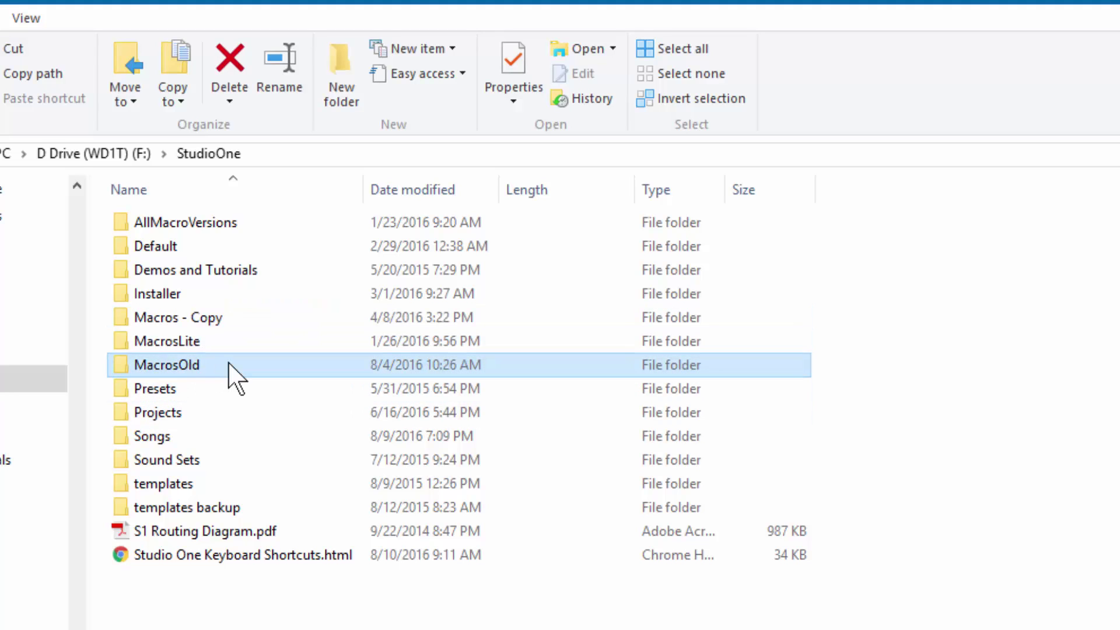
pyautogui.click(206, 366)
pyautogui.click(205, 365)
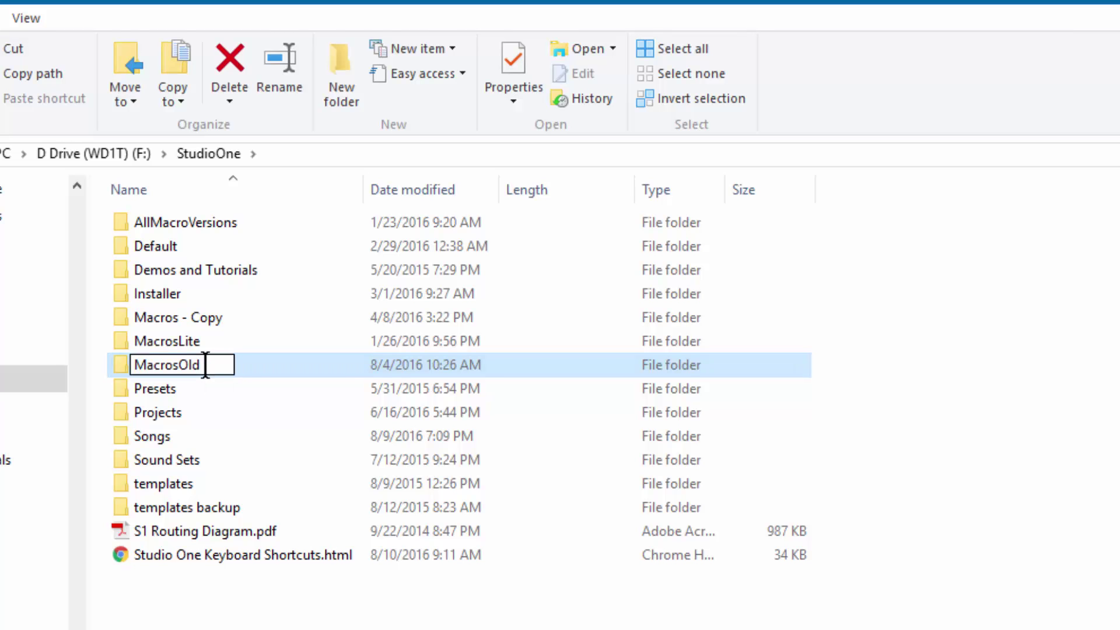
pyautogui.press('BackSpace')
pyautogui.press('BackSpace')
pyautogui.press('BackSpace')
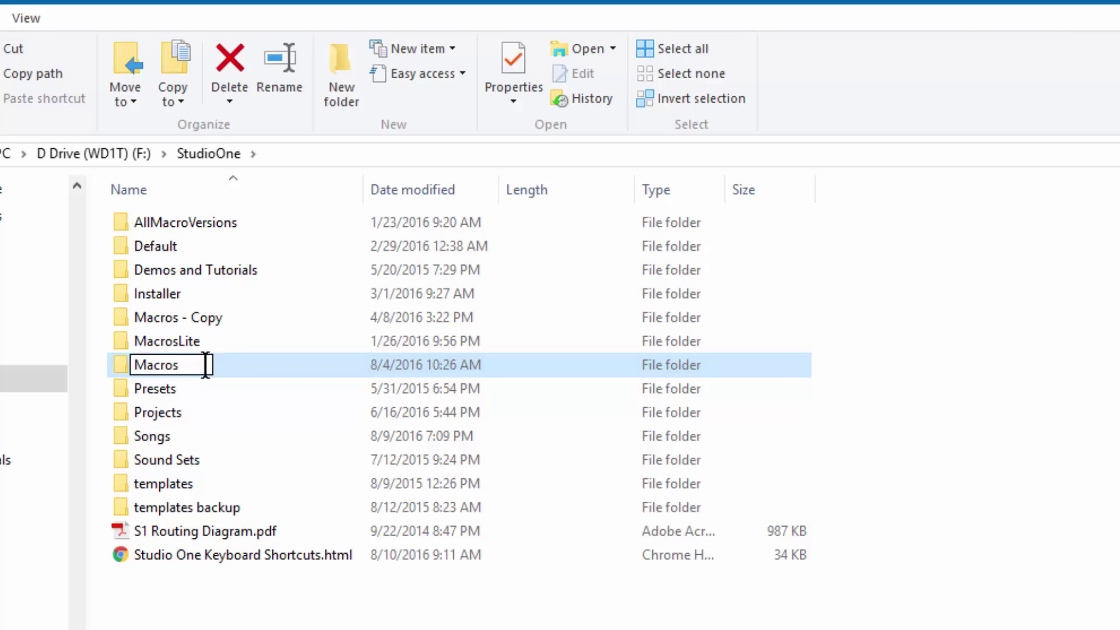
pyautogui.press('Return')
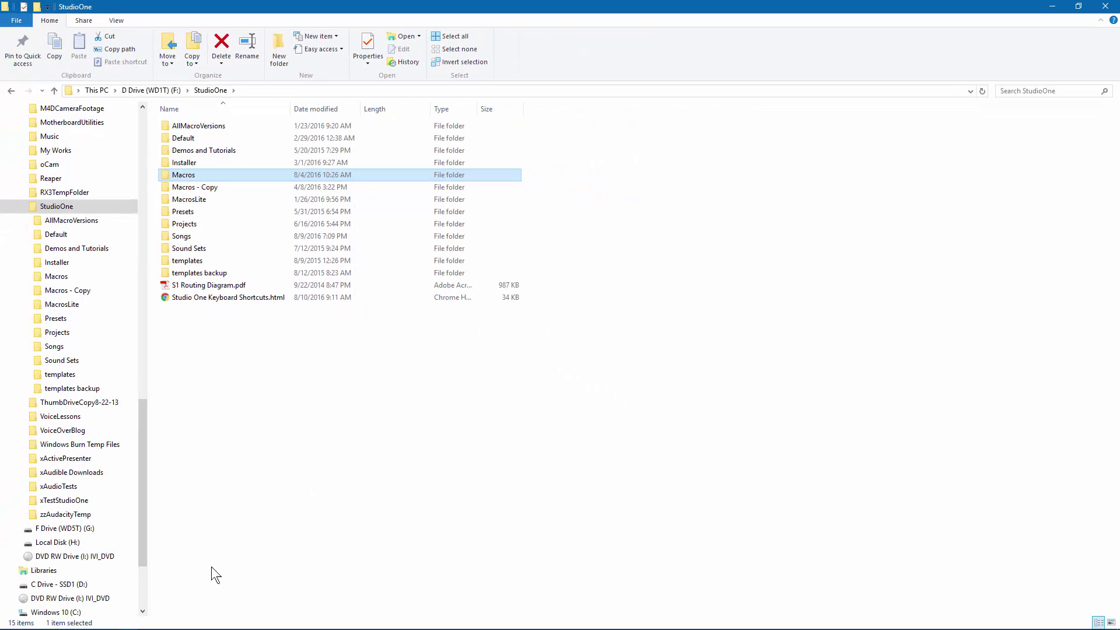
# Switch to Studio One by relaunching it with the restored macro set and open the most recent song.
pyautogui.click(88, 622)
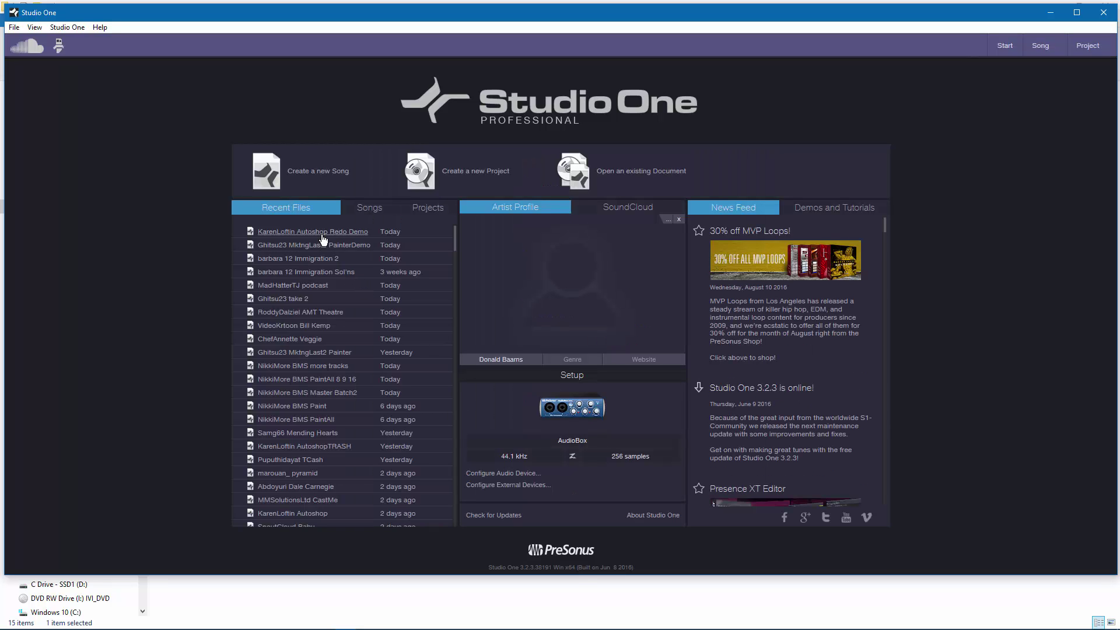
pyautogui.click(350, 232)
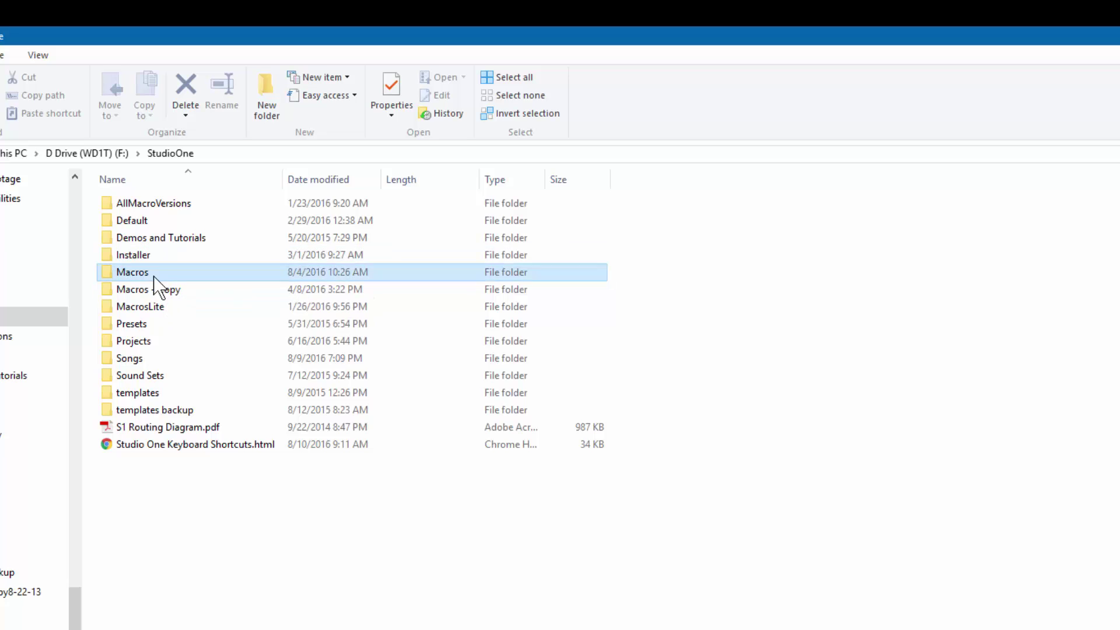
# In File Explorer, open the Macros folder sorted by newest modification date and place its window beside a narrowed Studio One window.
pyautogui.doubleClick(155, 278)
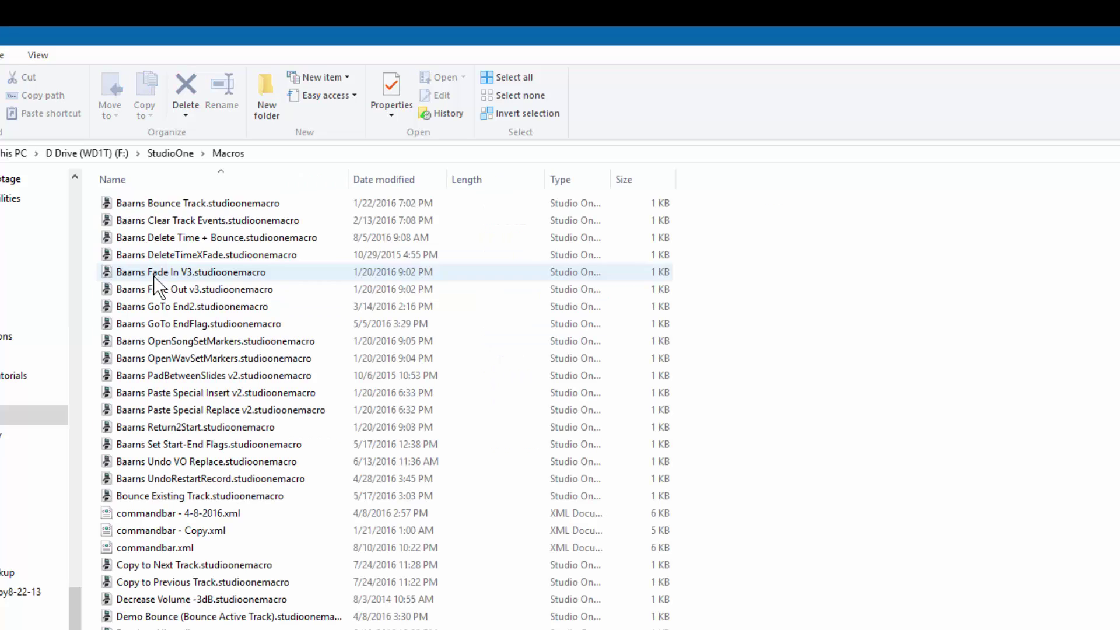
pyautogui.click(391, 182)
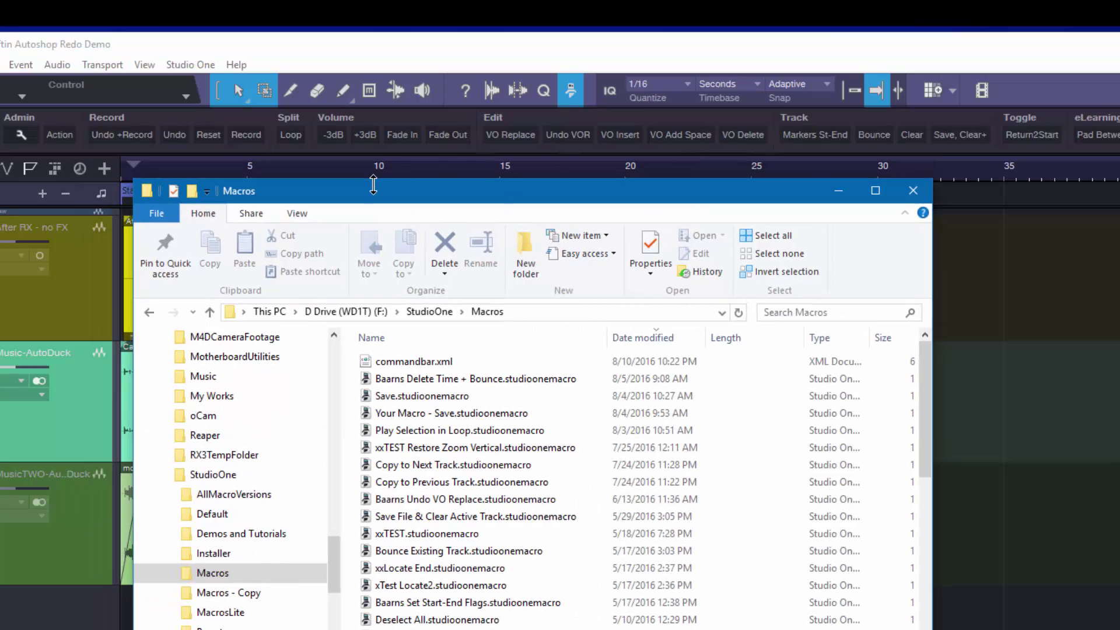
pyautogui.moveTo(385, 207); pyautogui.dragTo(565, 191)
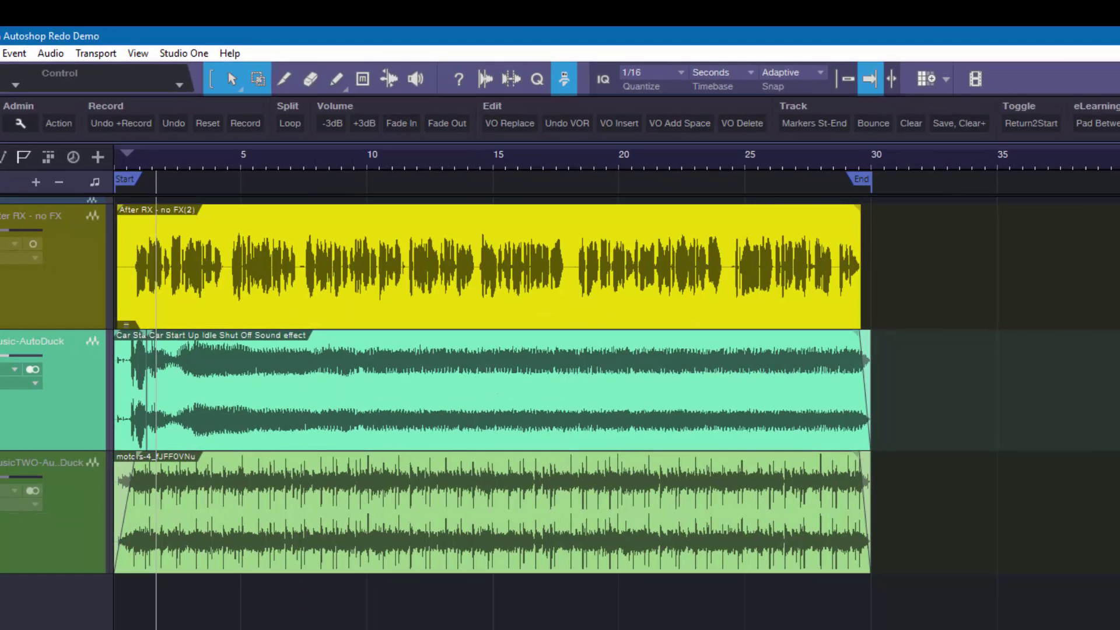
pyautogui.press('super+Down')
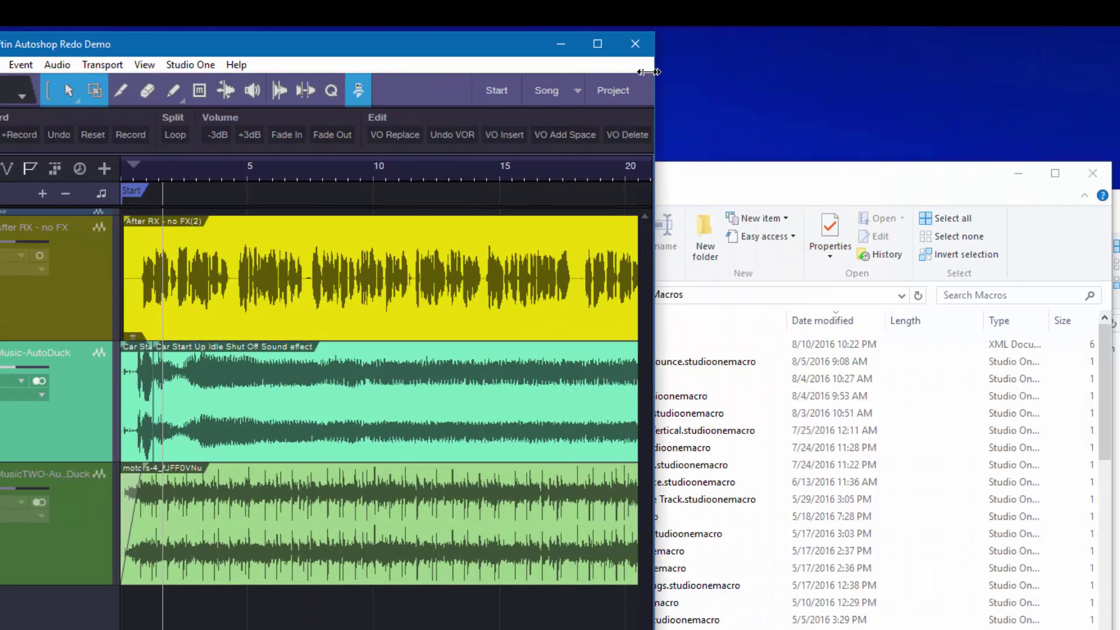
pyautogui.moveTo(799, 187); pyautogui.dragTo(1091, 206)
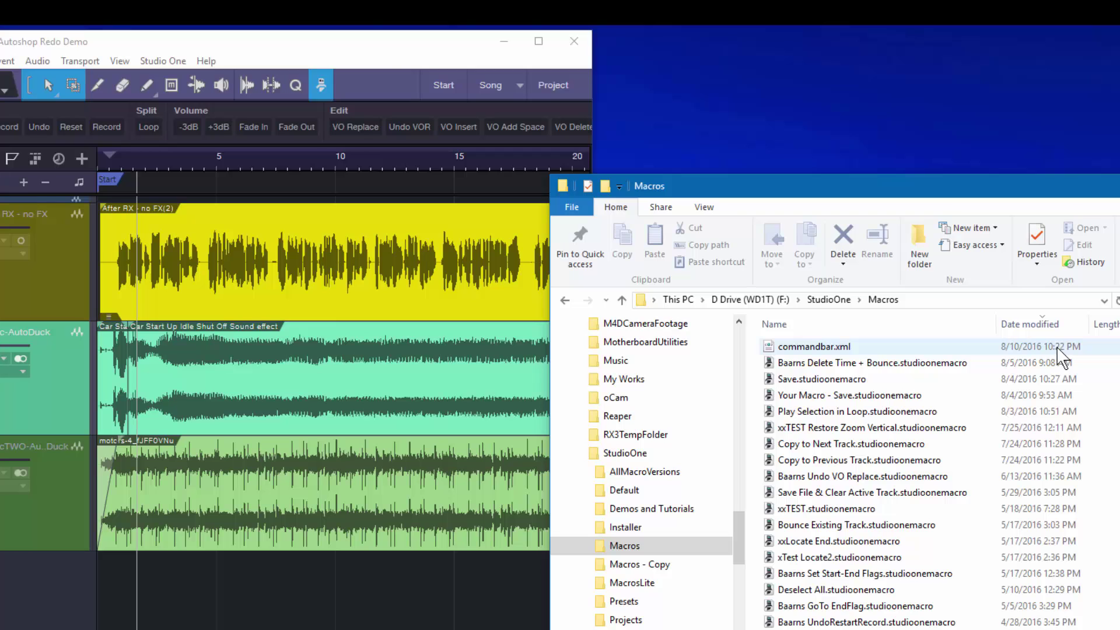
pyautogui.click(384, 69)
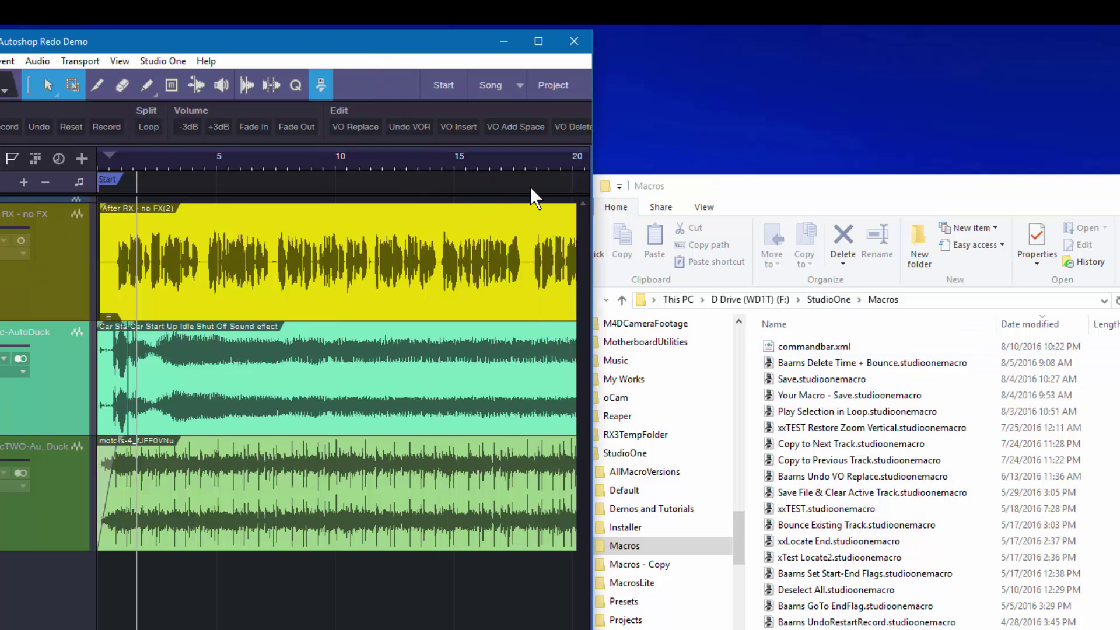
# Widen the Studio One window and move the Import +Markers group ahead of the Toggle group on the macro toolbar.
pyautogui.moveTo(592, 145); pyautogui.dragTo(1119, 144)
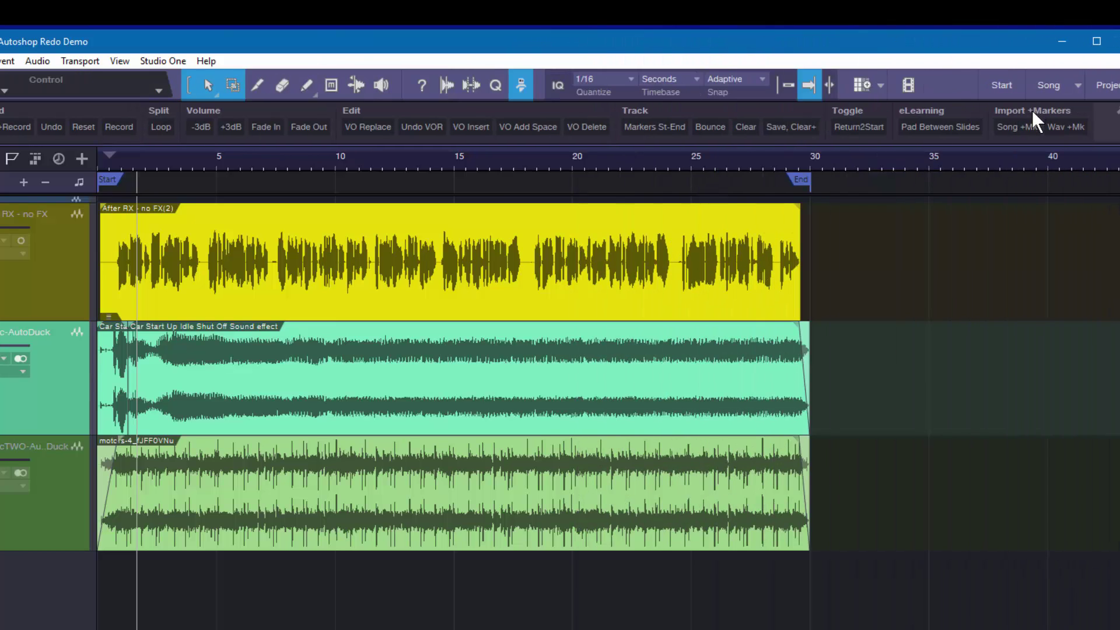
pyautogui.moveTo(977, 116); pyautogui.dragTo(805, 121)
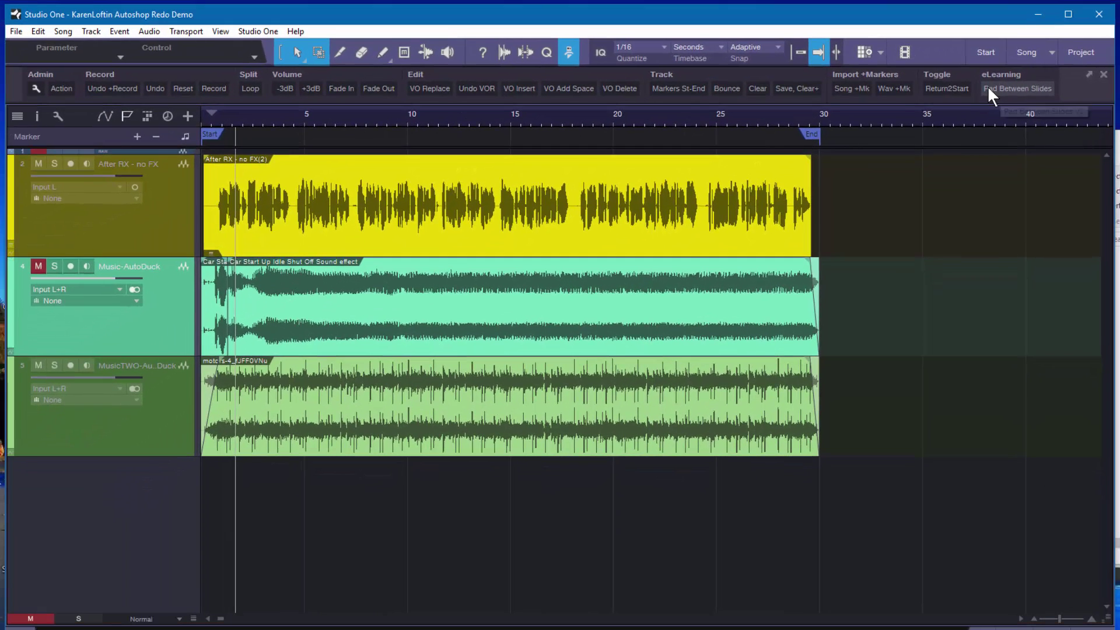
# Narrow the Studio One window so that the Macros folder window shows beside it.
pyautogui.click(1062, 67)
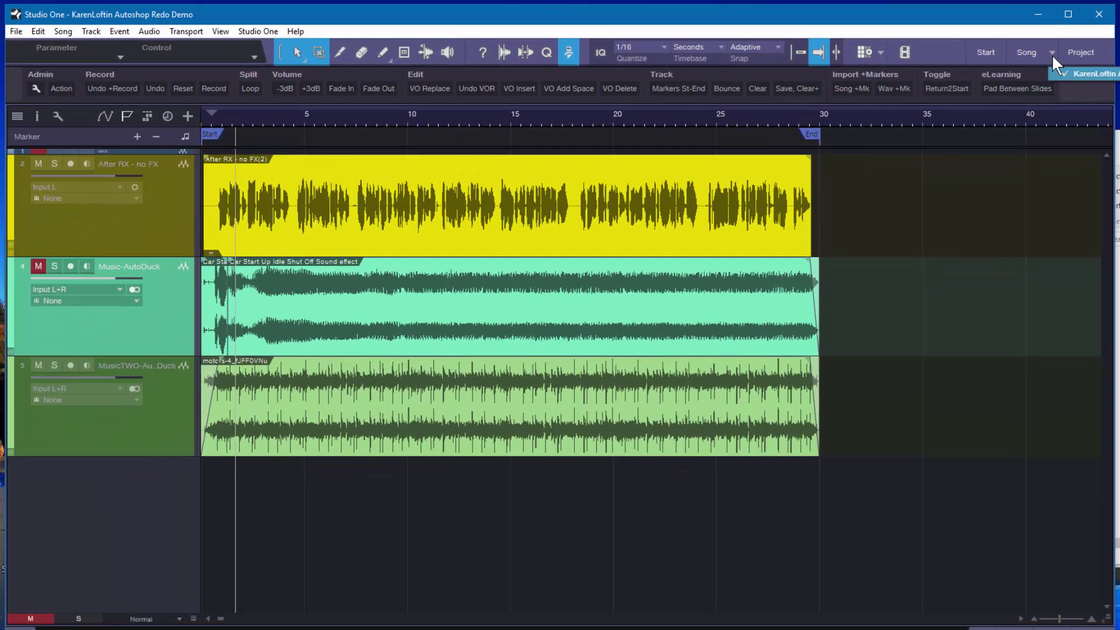
pyautogui.click(1053, 54)
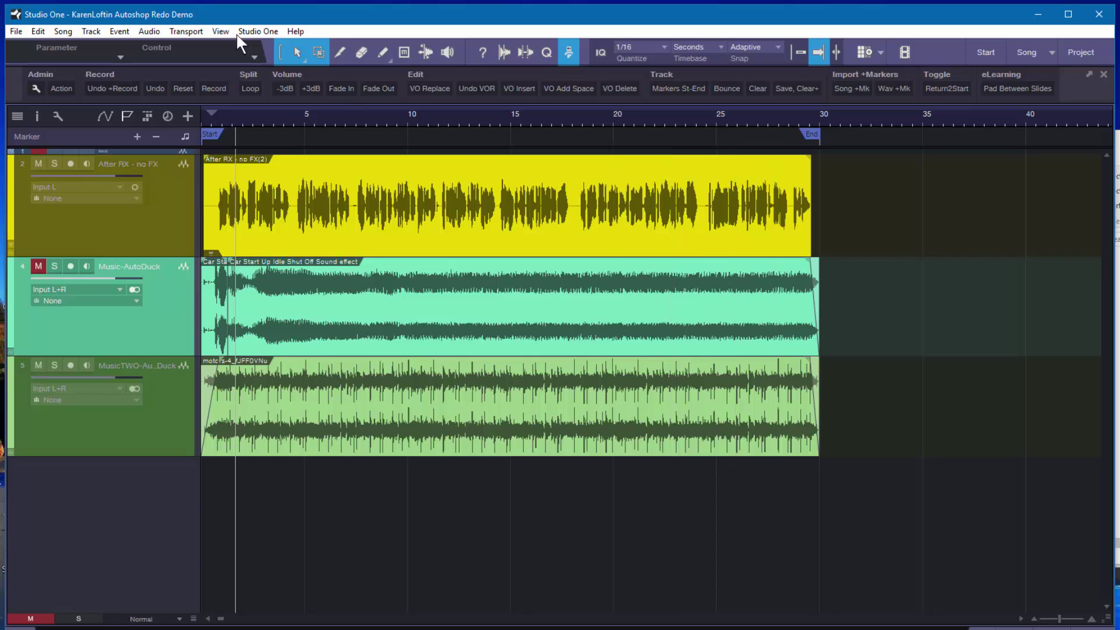
pyautogui.moveTo(1114, 195); pyautogui.dragTo(759, 198)
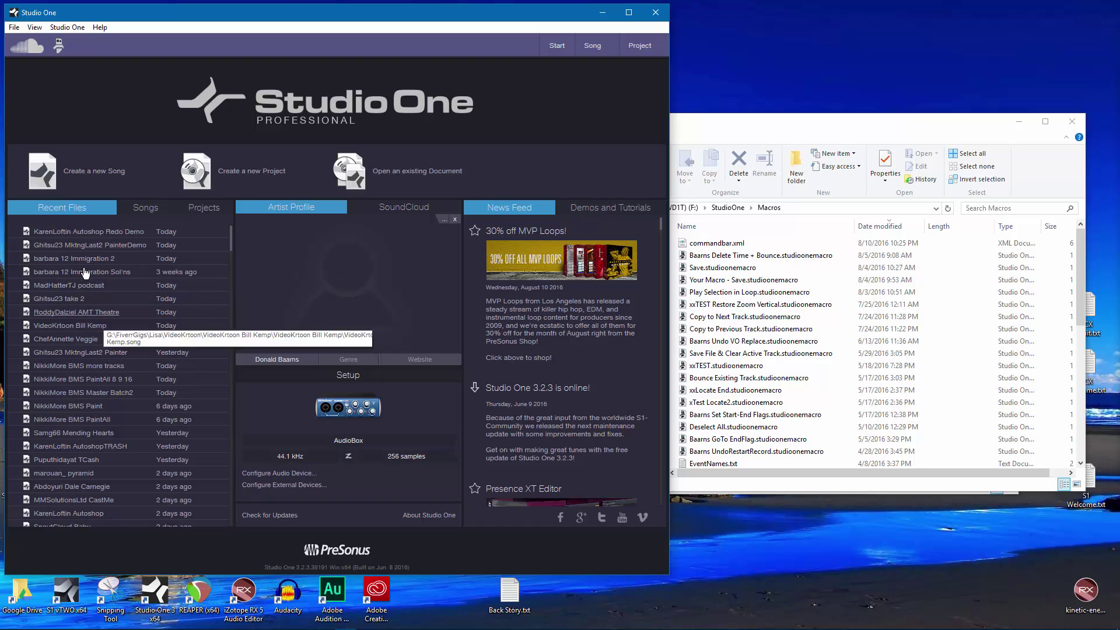
# Open the Veggie song from the recent files and widen the Studio One window to show the whole macro toolbar.
pyautogui.click(52, 344)
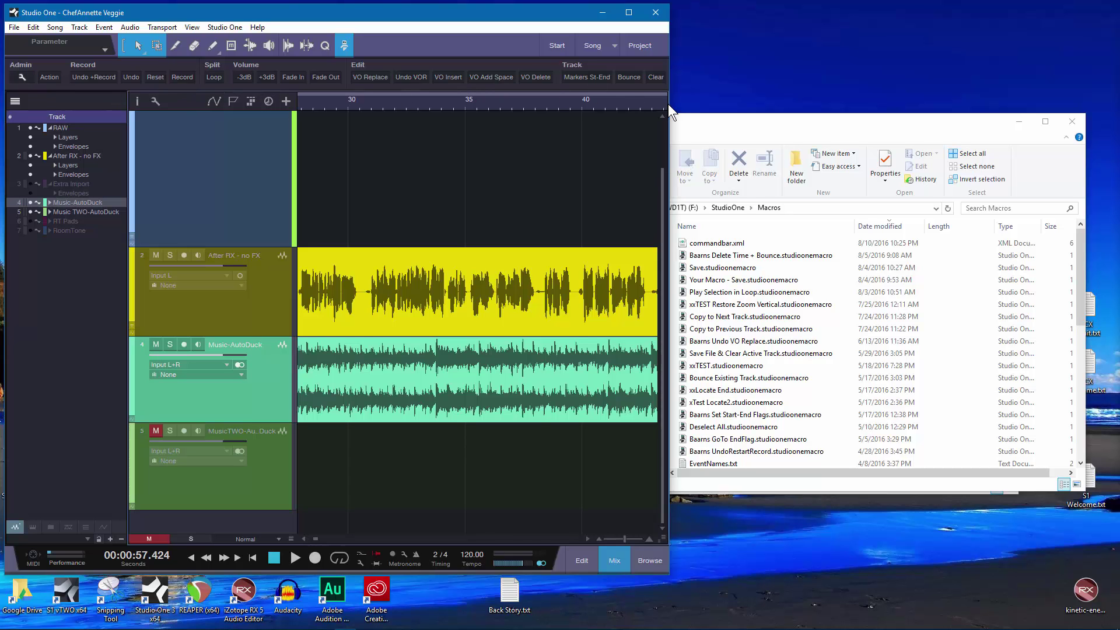
pyautogui.moveTo(668, 104); pyautogui.dragTo(1032, 120)
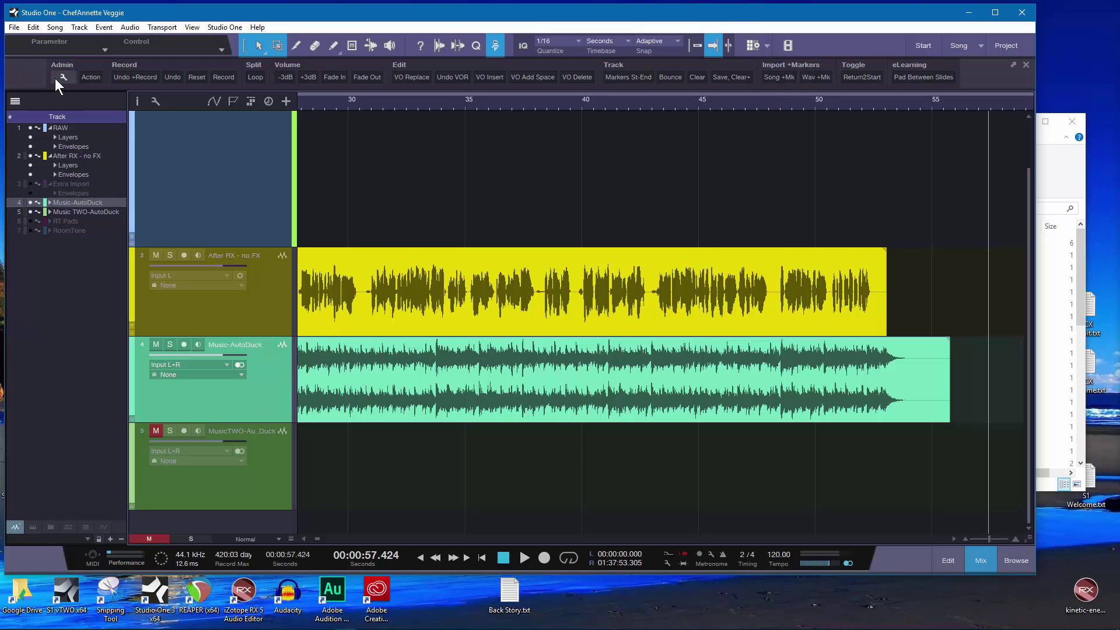
pyautogui.click(13, 27)
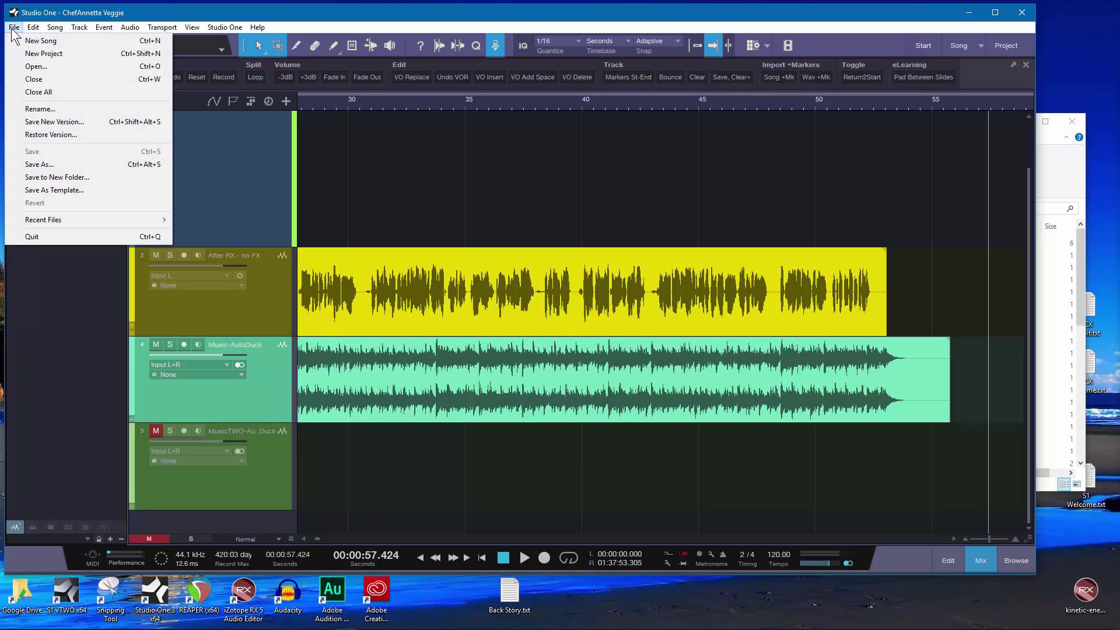
pyautogui.click(13, 28)
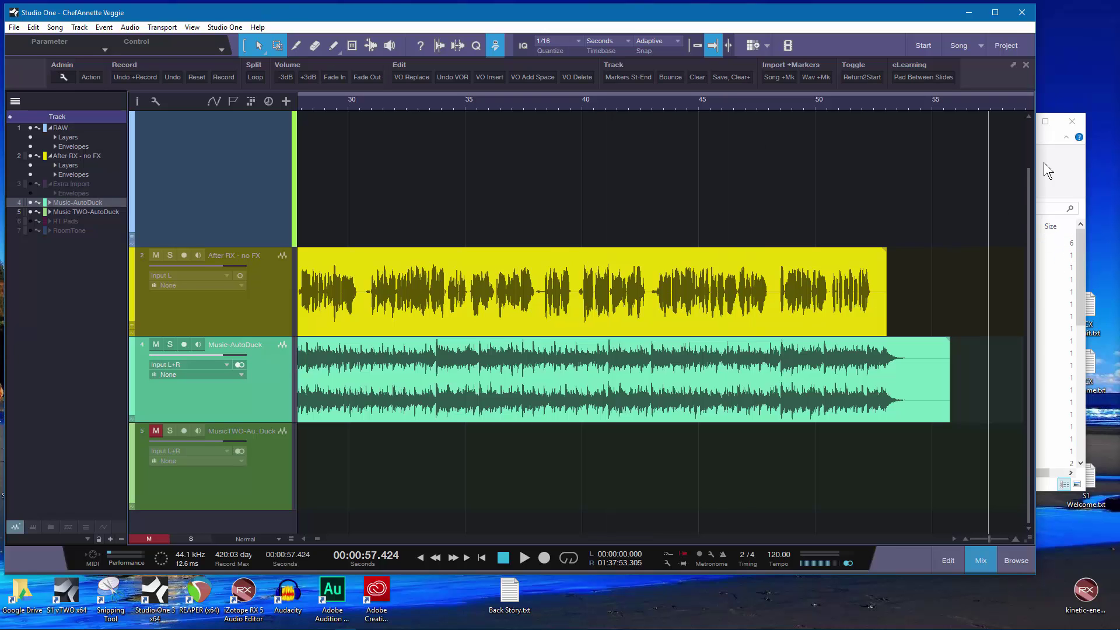
# In File Explorer, compare the contents of the MacrosLite and Macros folders, examining commandbar.xml and the individual macro files.
pyautogui.click(1046, 139)
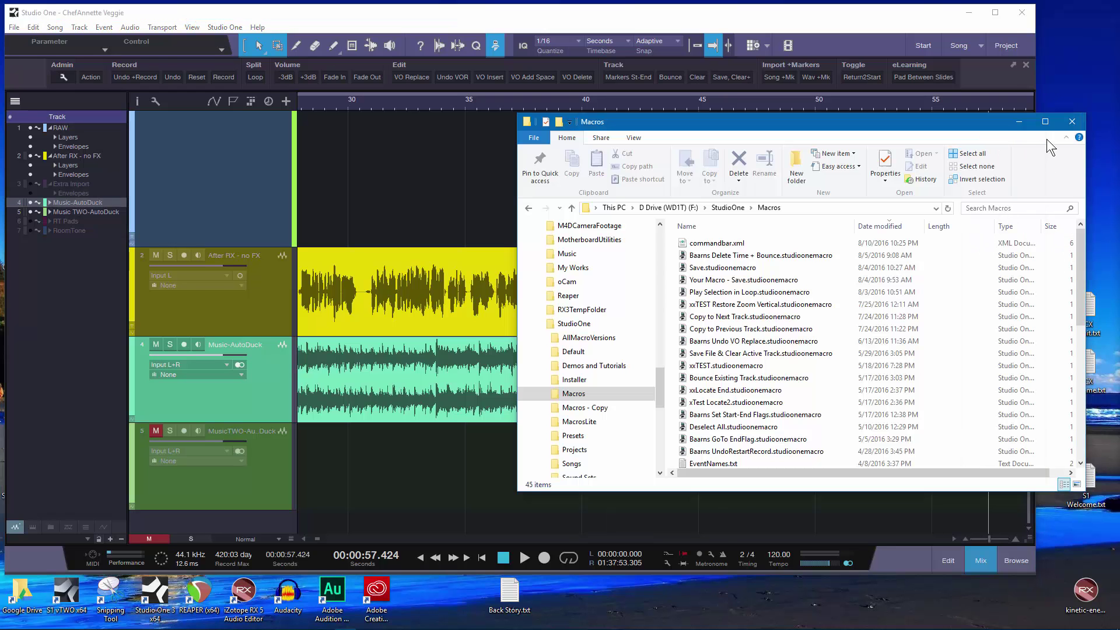
pyautogui.click(581, 407)
pyautogui.click(583, 423)
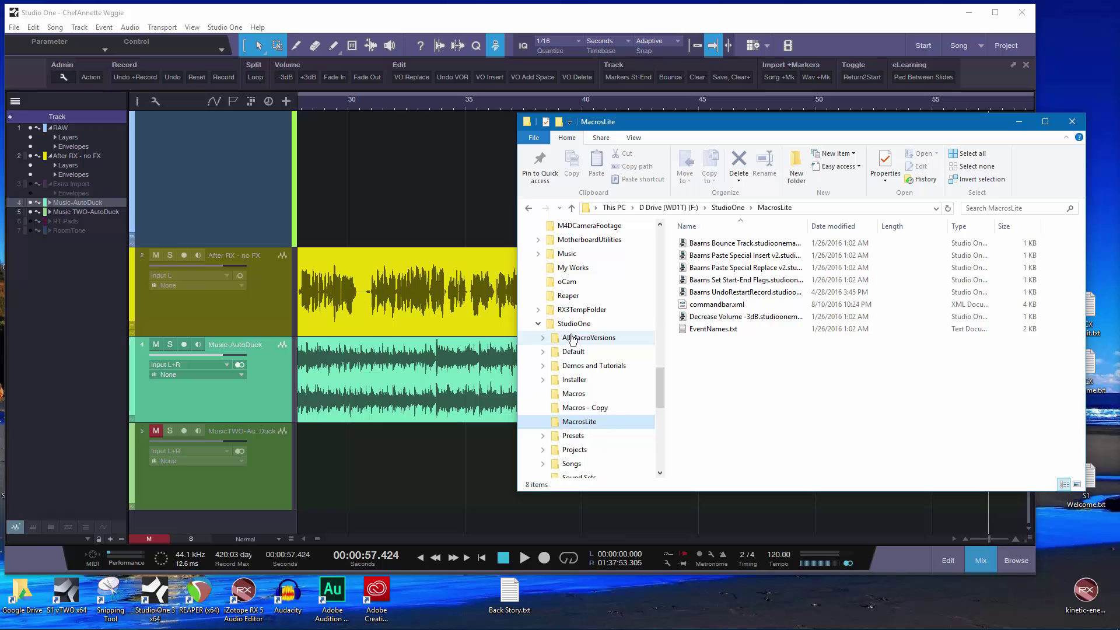
pyautogui.click(575, 394)
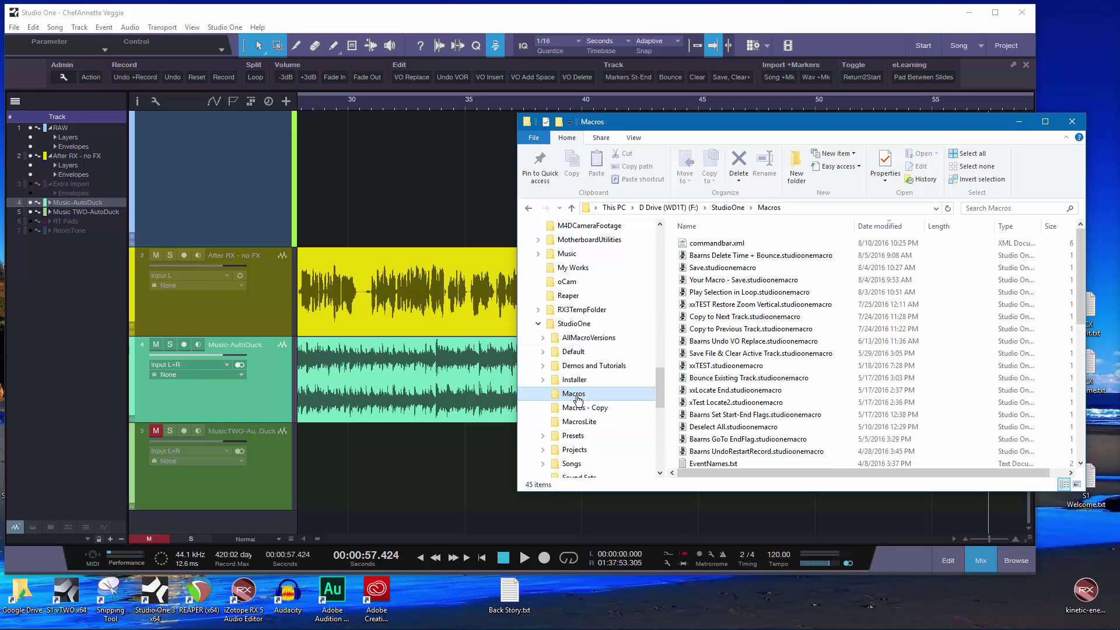
pyautogui.click(702, 247)
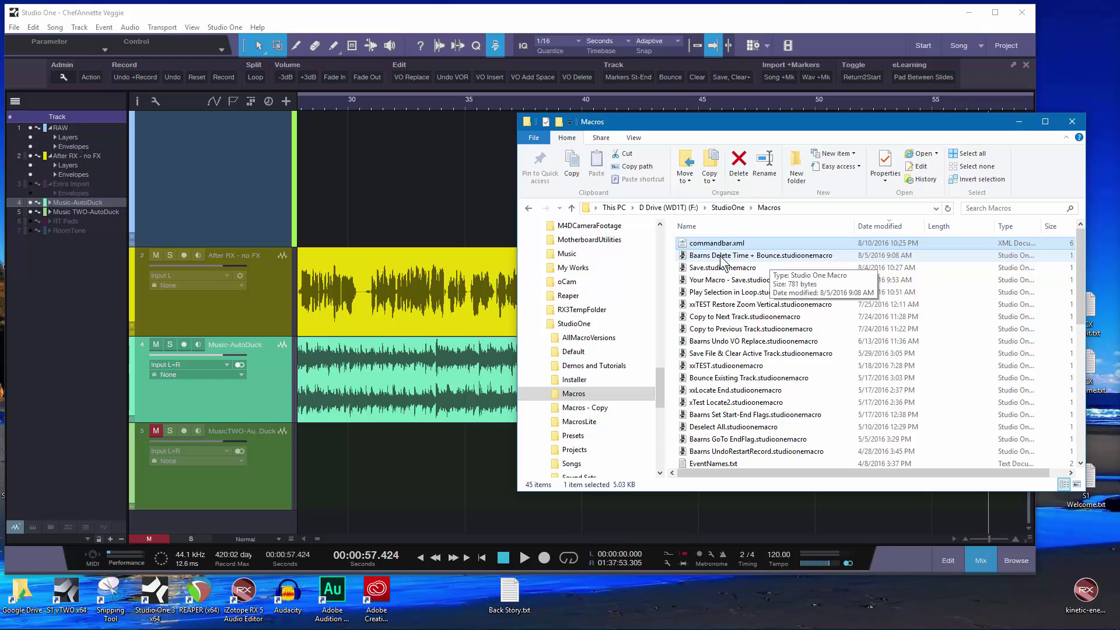
pyautogui.click(716, 261)
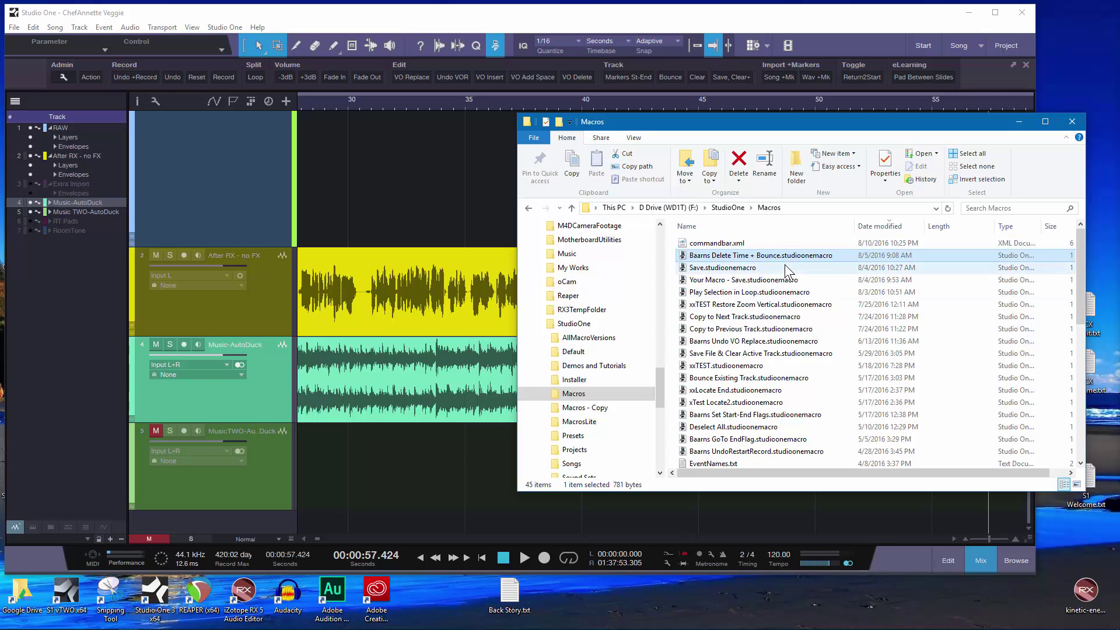
pyautogui.moveTo(835, 117); pyautogui.dragTo(445, 149)
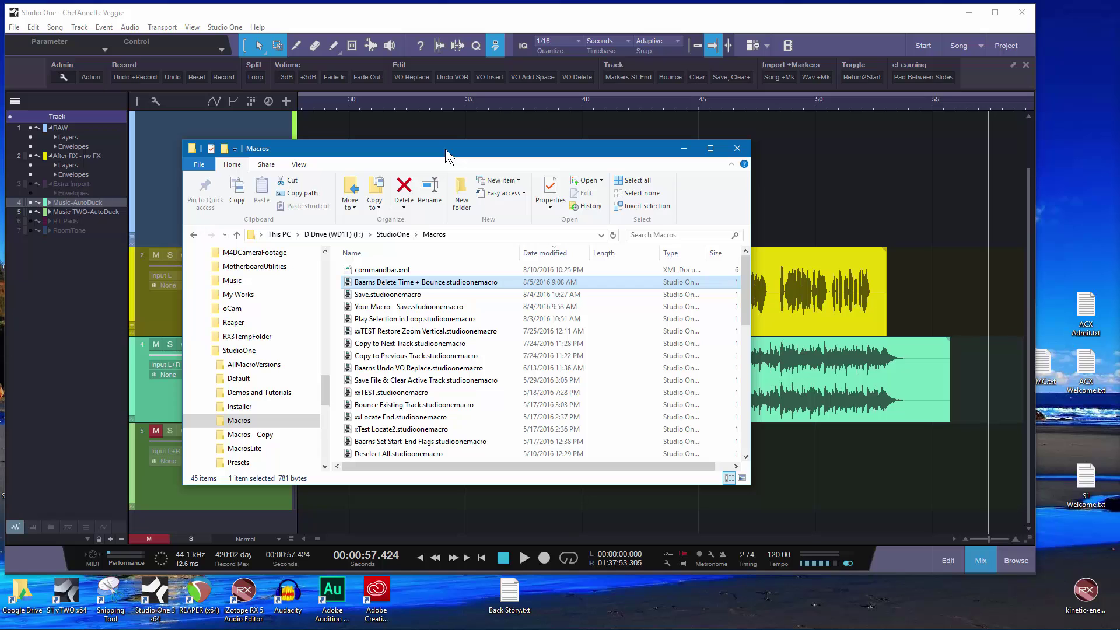
# In Studio One's browser, sign in to PreSonus Exchange in the cloud section and expand its Macros category.
pyautogui.click(1018, 560)
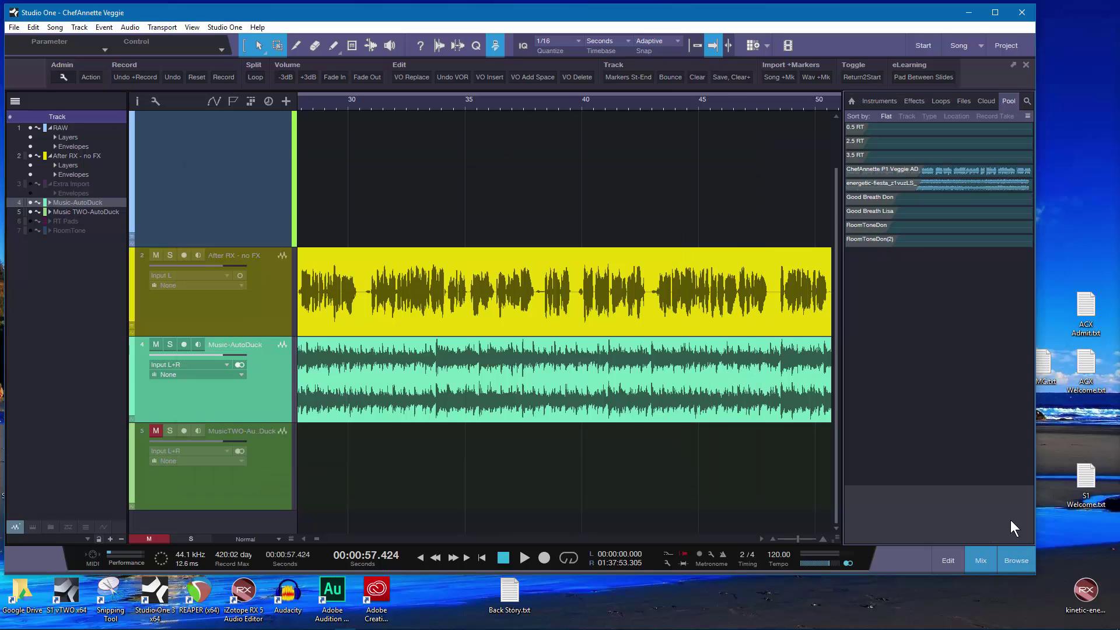
pyautogui.click(985, 102)
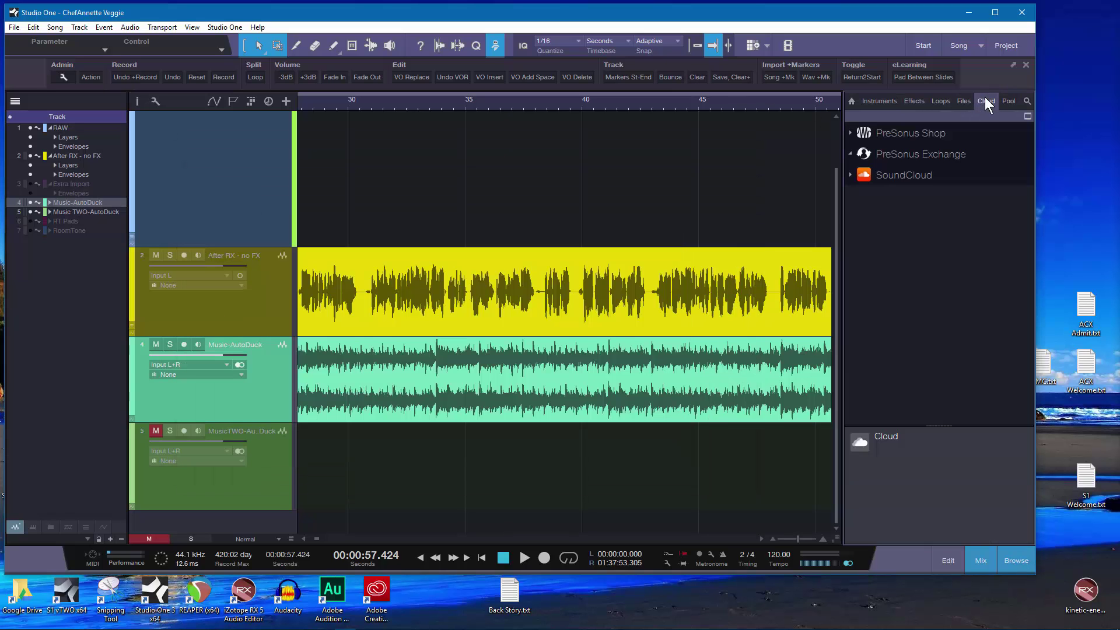
pyautogui.click(852, 150)
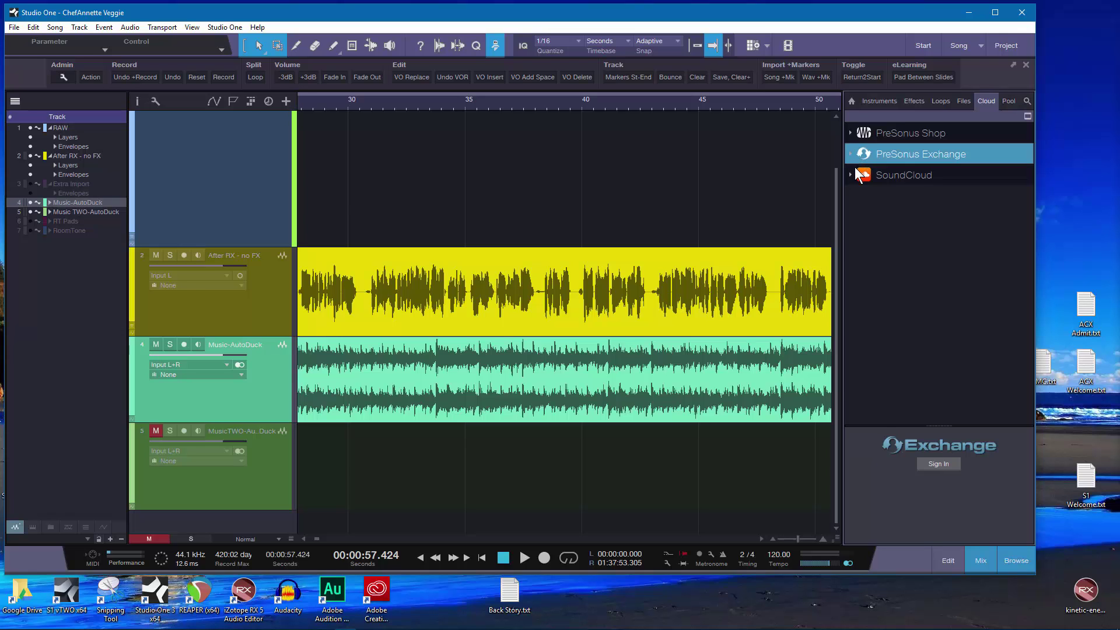
pyautogui.click(937, 462)
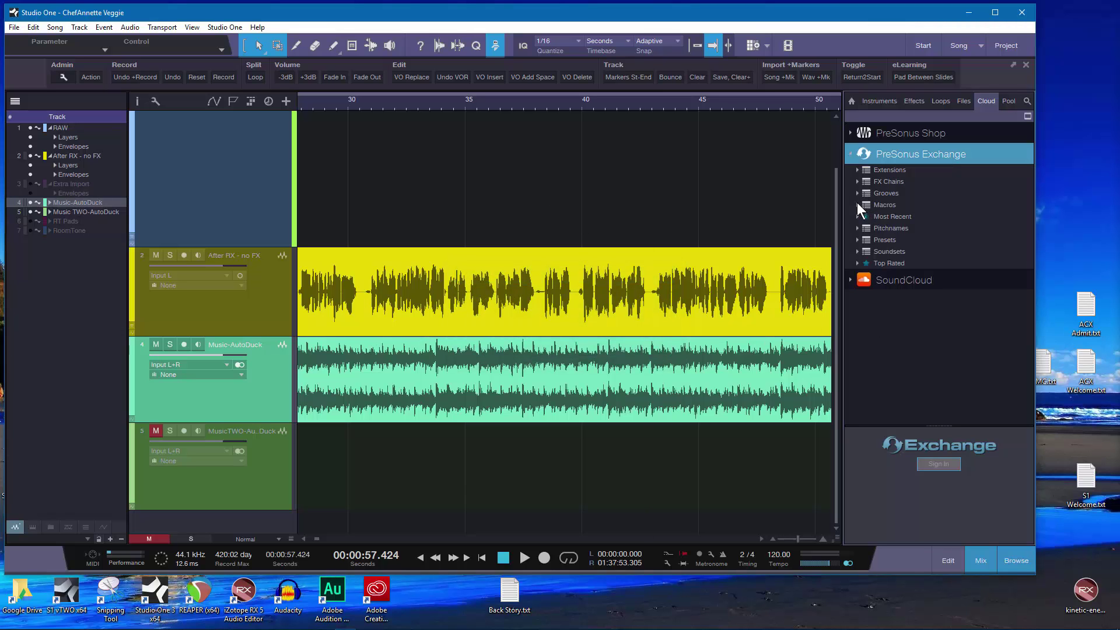
pyautogui.click(857, 204)
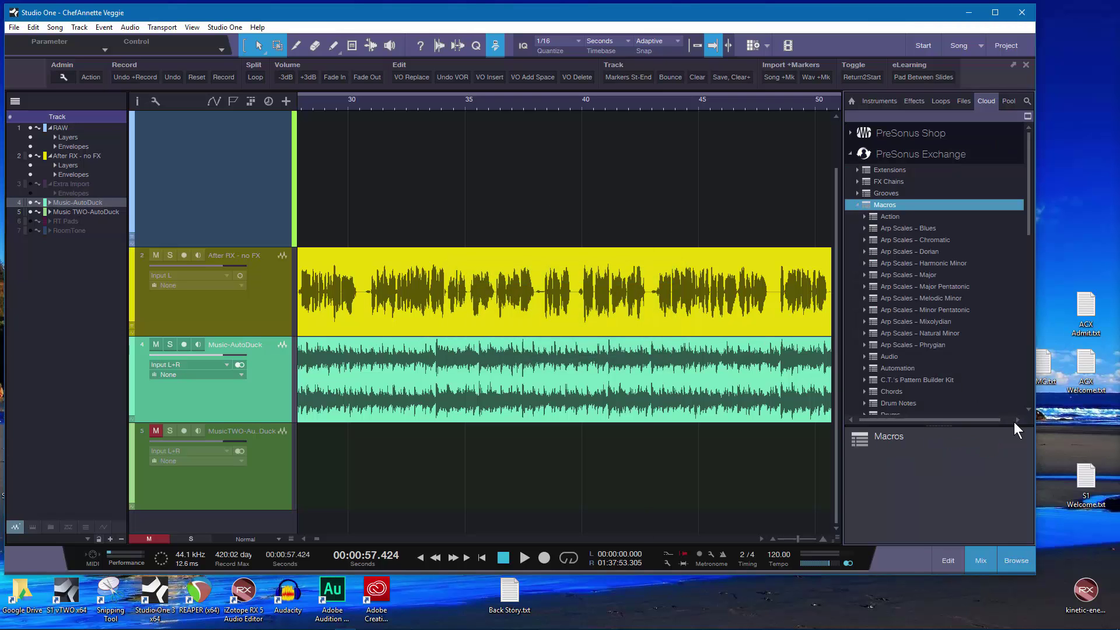
# Look through the Exchange macro categories and view the details of Set Loop from Range and Play under Play-Loop.
pyautogui.click(1030, 403)
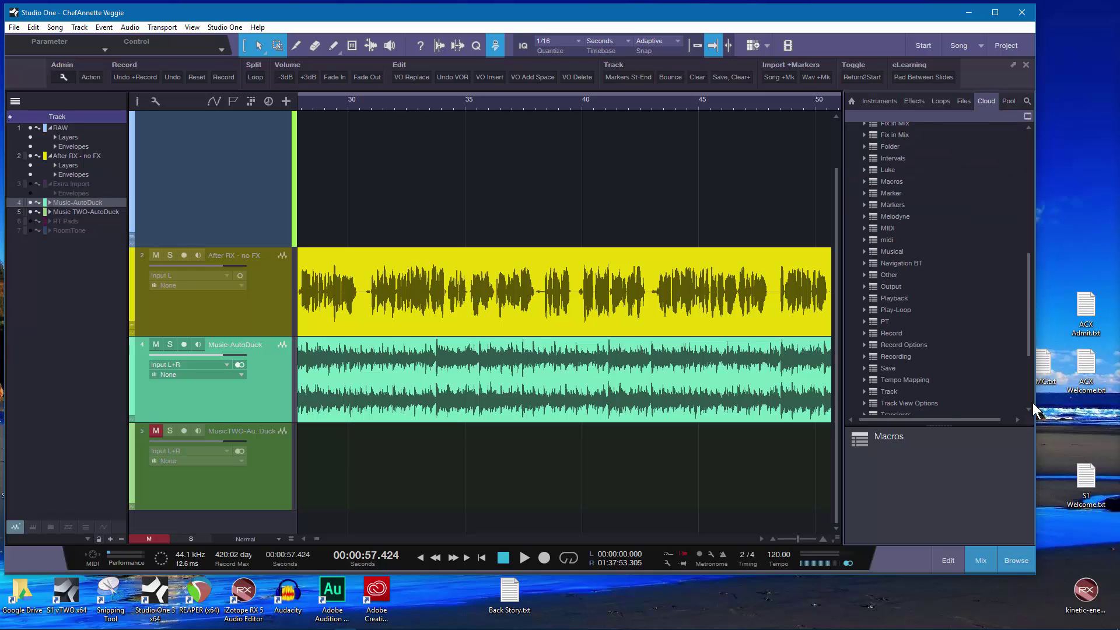
pyautogui.click(1030, 402)
pyautogui.click(1032, 139)
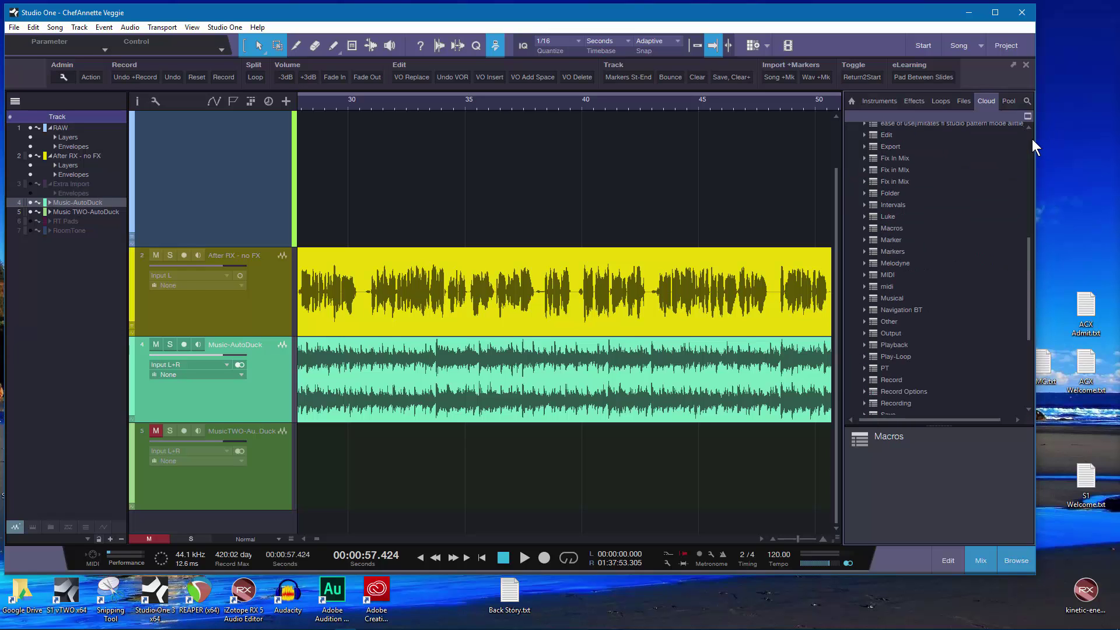
pyautogui.click(1032, 139)
pyautogui.click(1031, 138)
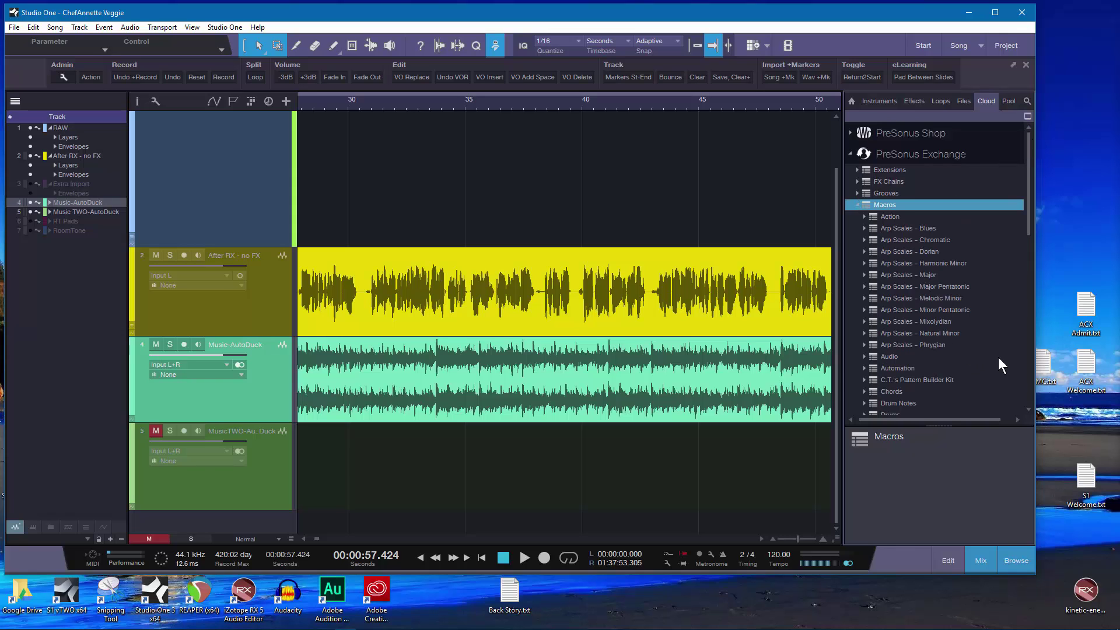
pyautogui.click(1030, 386)
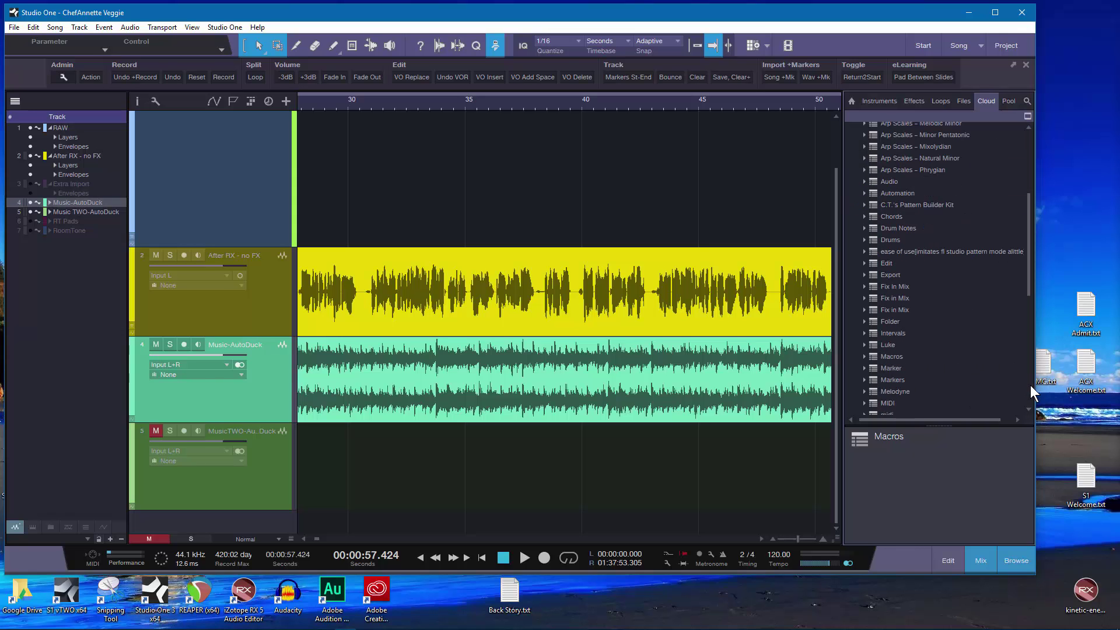
pyautogui.click(1030, 385)
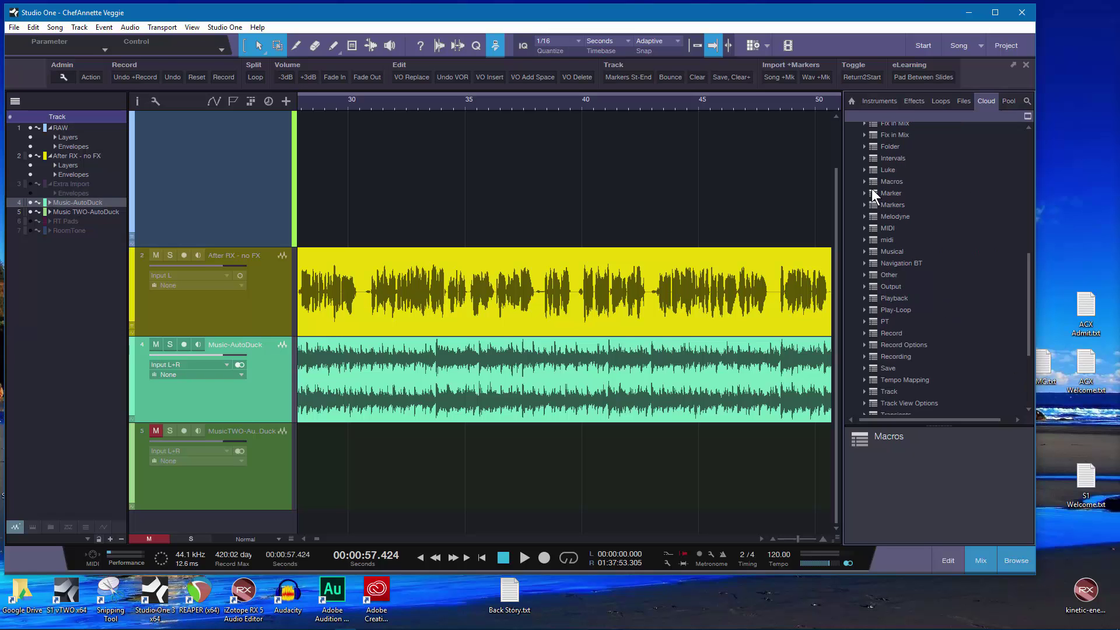
pyautogui.click(864, 309)
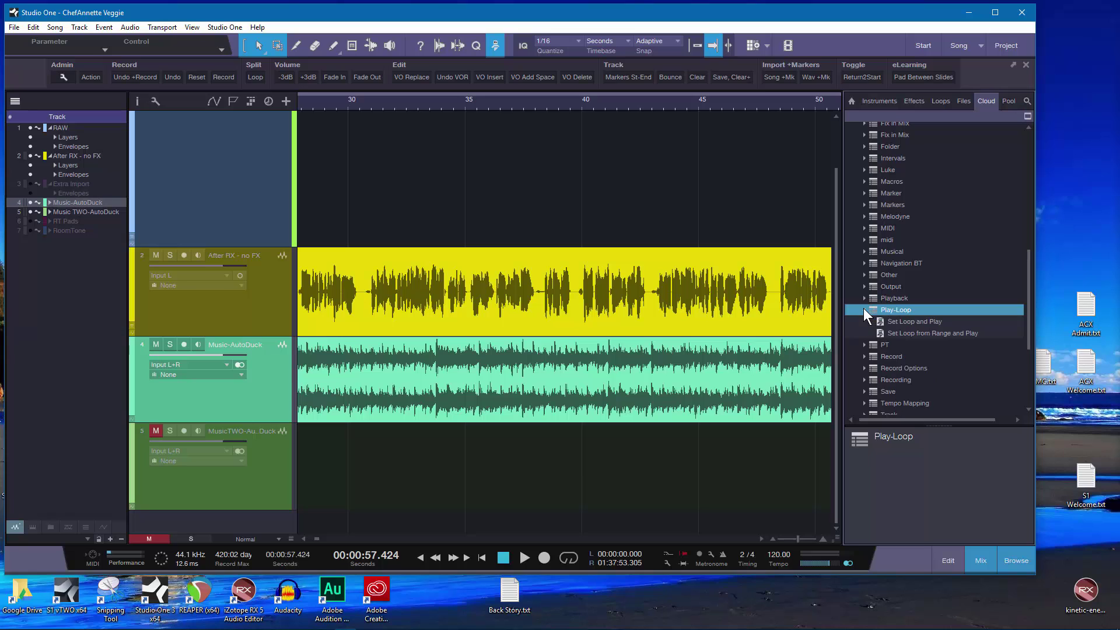
pyautogui.click(922, 334)
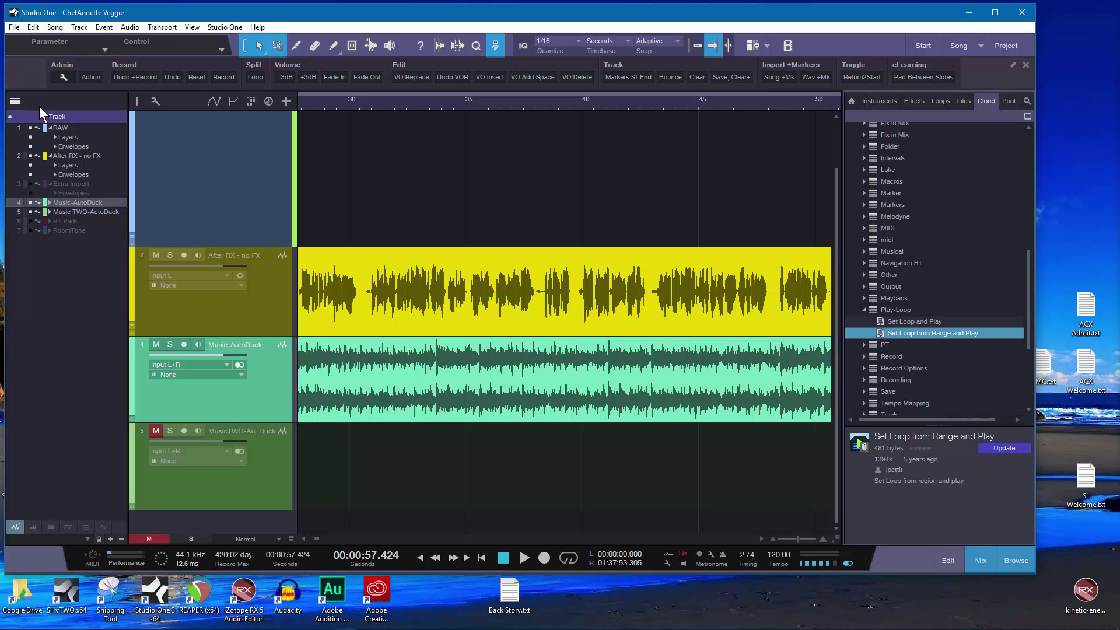
# Open the Bounce Track macro from the Macro Organizer for editing and enlarge the Edit Macro window to view its commands.
pyautogui.click(63, 76)
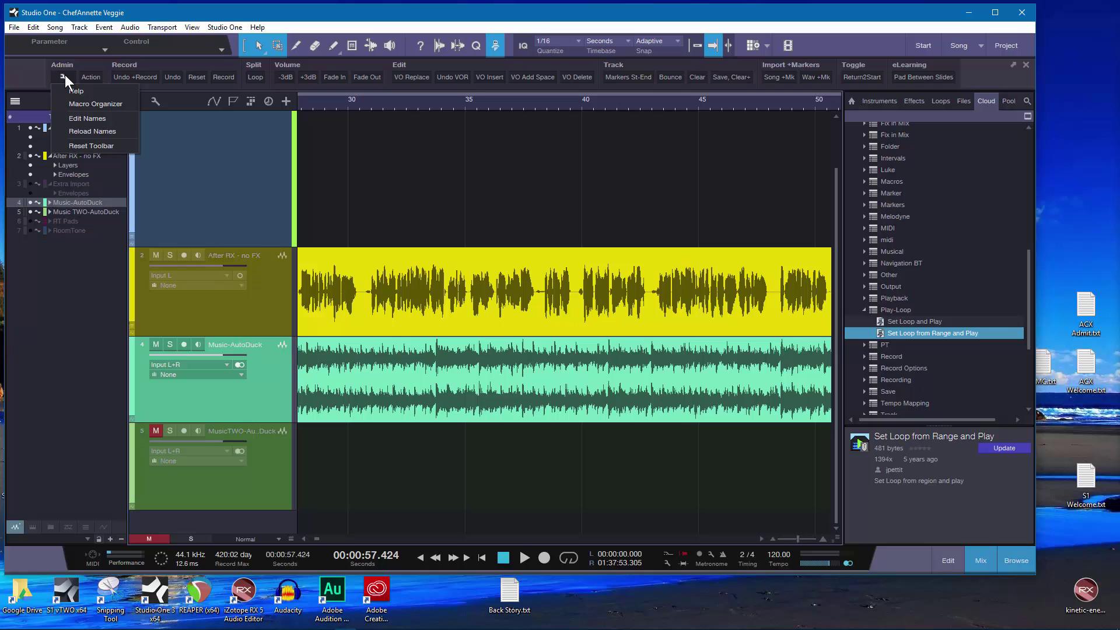
pyautogui.click(86, 103)
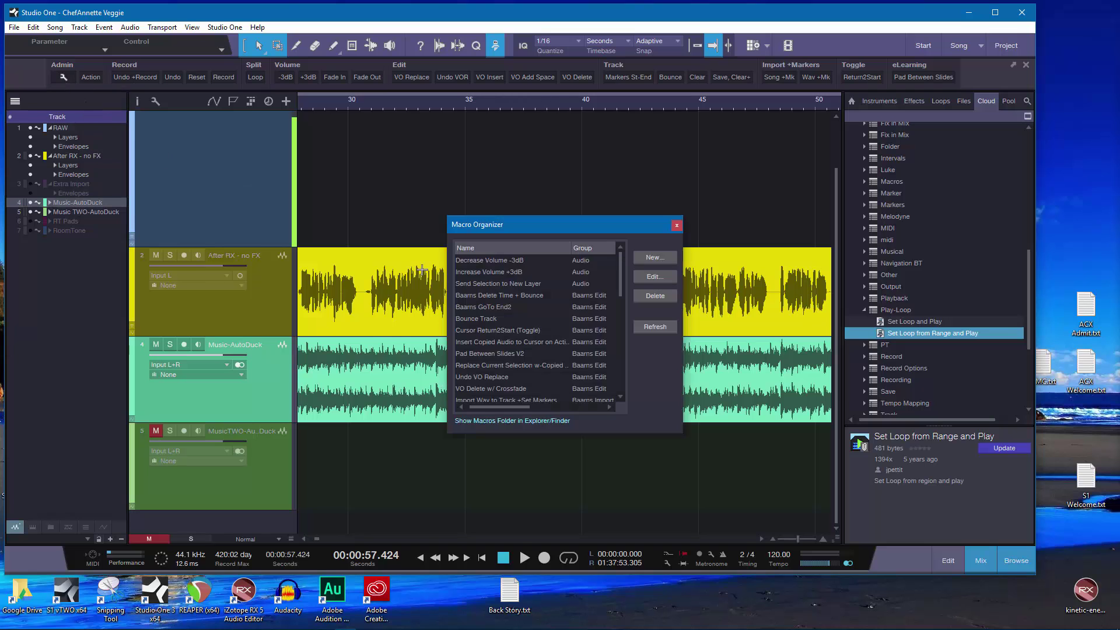
pyautogui.click(510, 319)
pyautogui.click(660, 275)
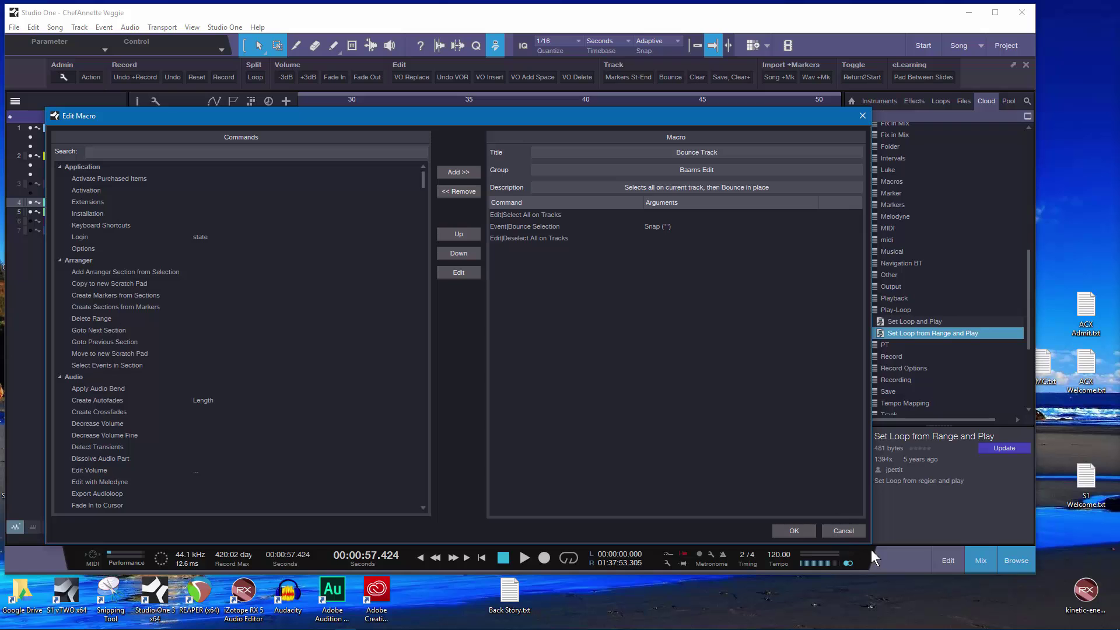
pyautogui.moveTo(868, 543); pyautogui.dragTo(898, 551)
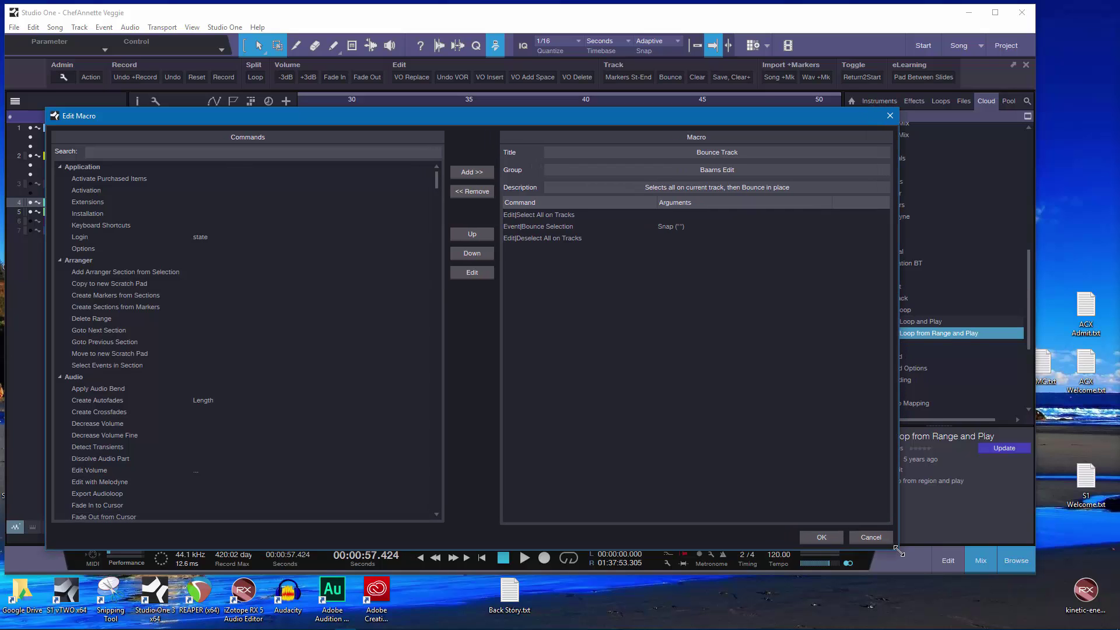
# Search the macro editor's commands for "delete", highlight Delete Time under Edit, and close the editor without adding it.
pyautogui.click(246, 149)
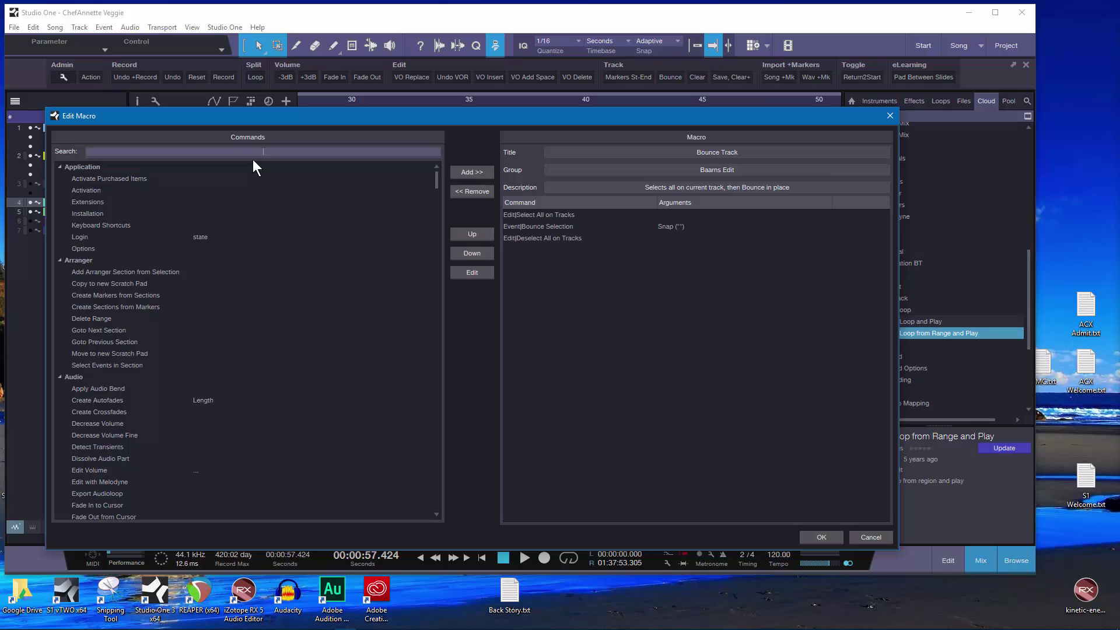
pyautogui.write('delete')
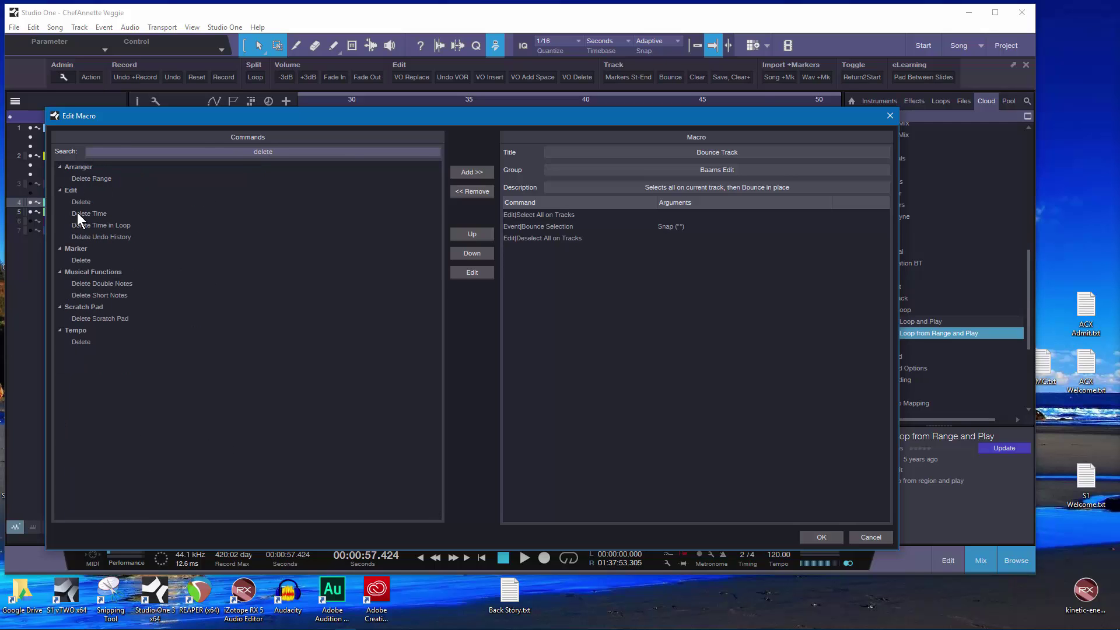
pyautogui.click(98, 215)
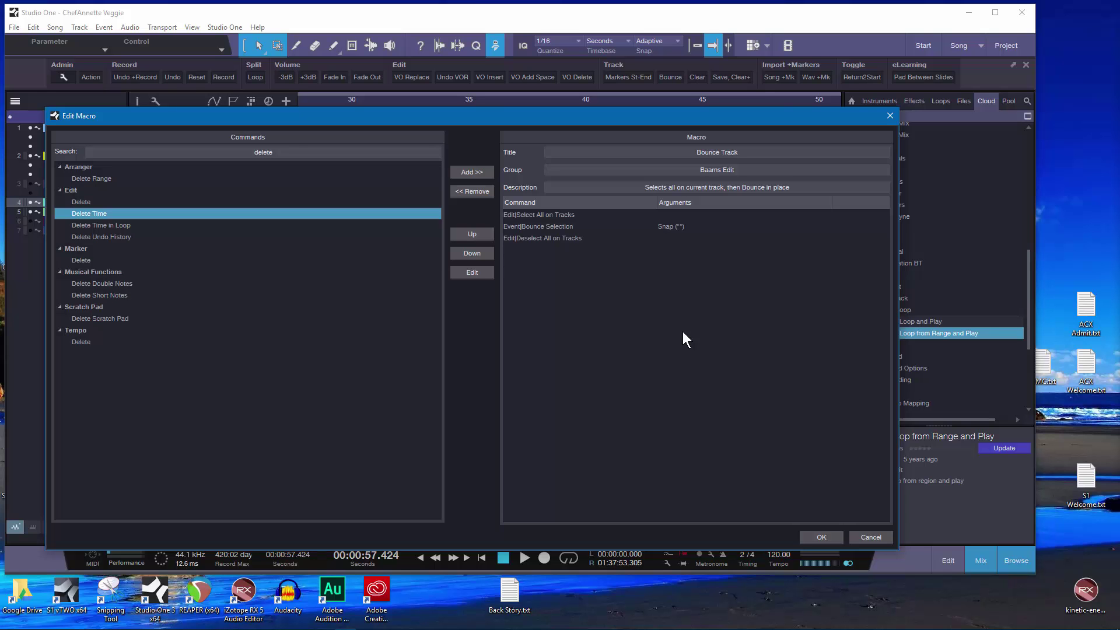
pyautogui.click(889, 116)
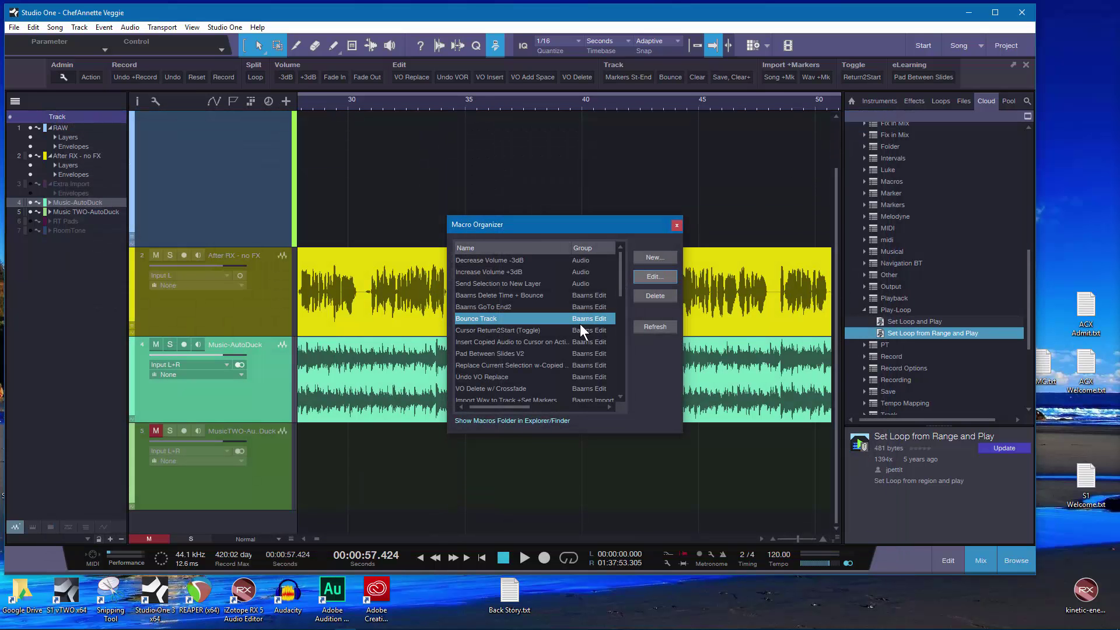
# Show the Macros folder in File Explorer from the Macro Organizer and go to its parent StudioOne folder.
pyautogui.click(515, 422)
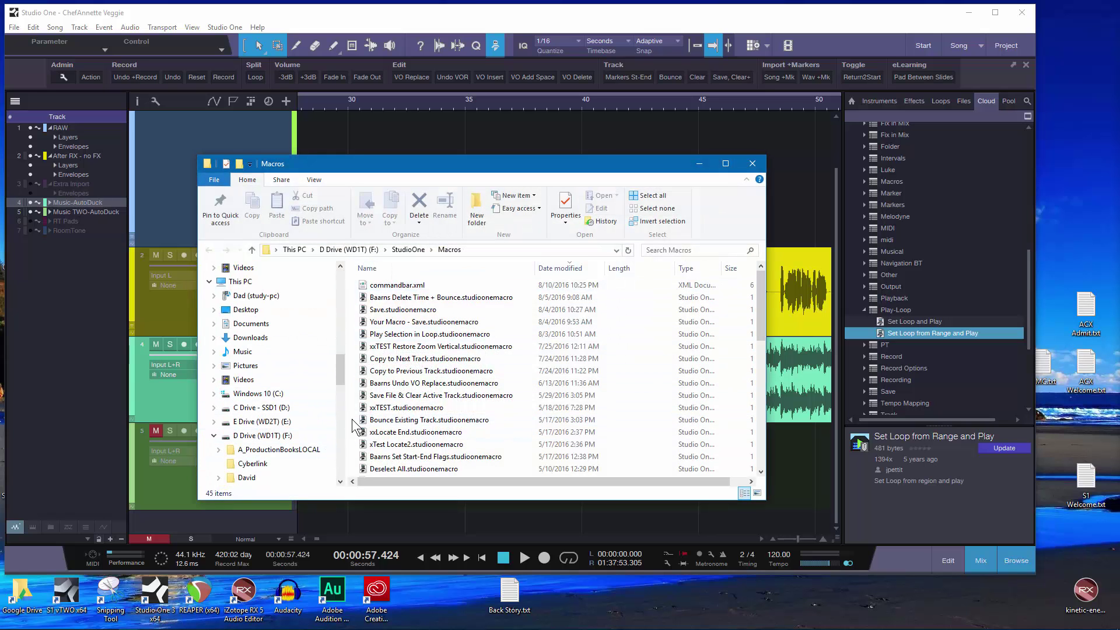
pyautogui.click(449, 250)
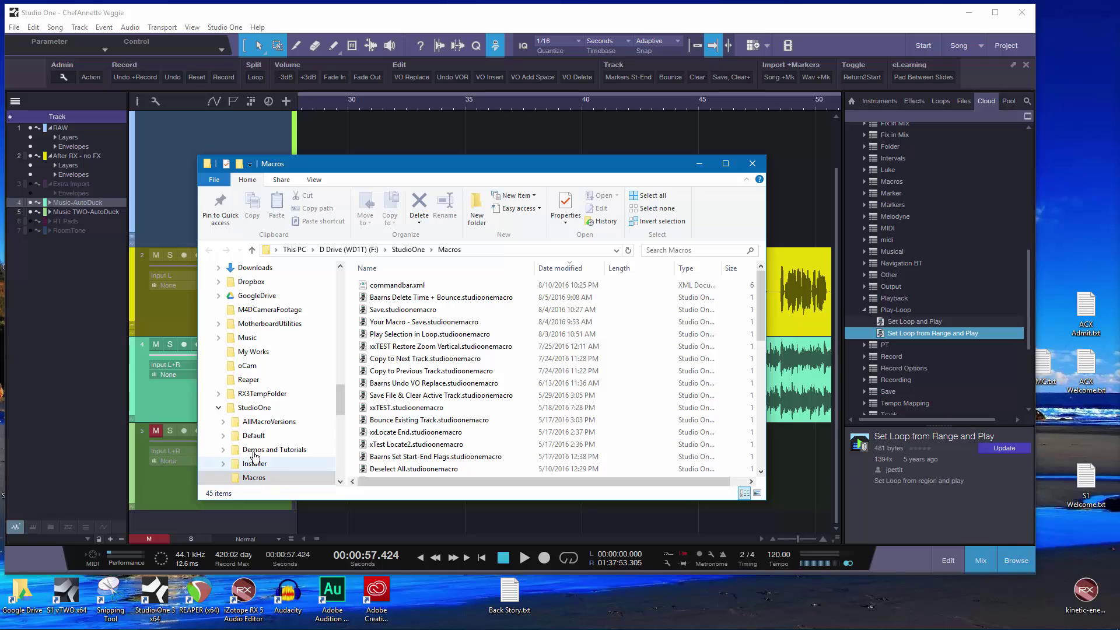
pyautogui.click(248, 412)
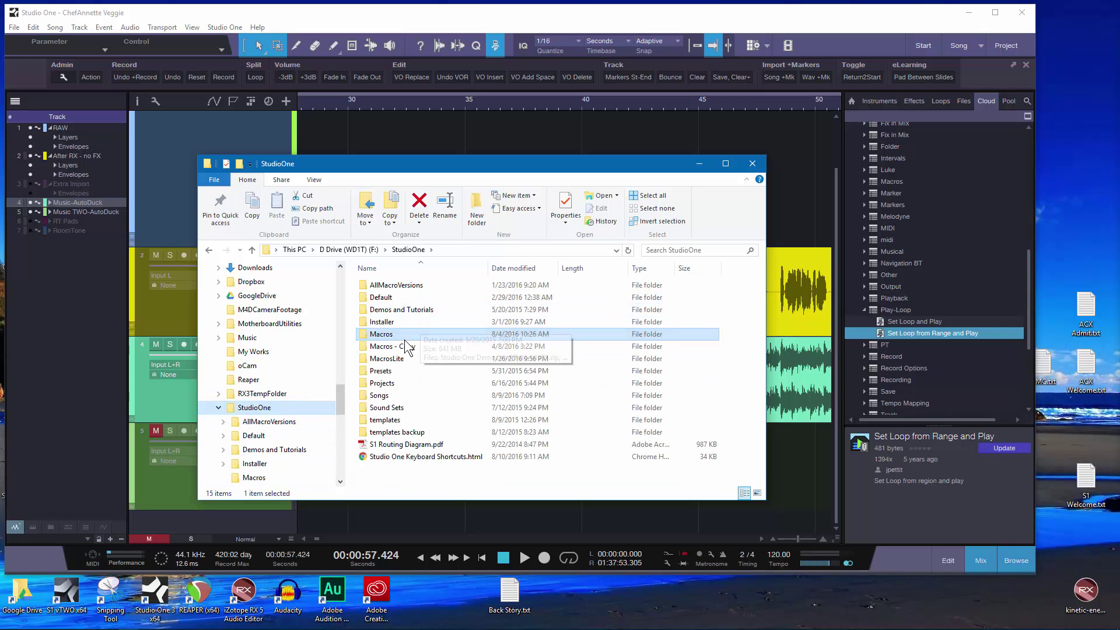
# Open the Macros - Copy folder and look through its macro files and the neighbouring StudioOne folders.
pyautogui.click(407, 349)
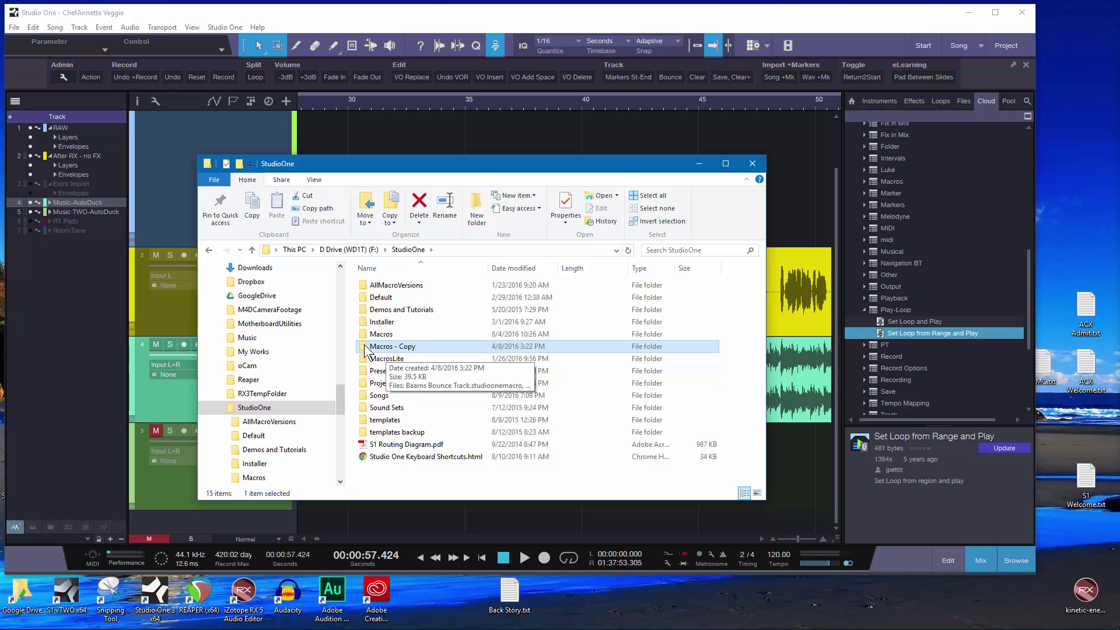
pyautogui.doubleClick(385, 347)
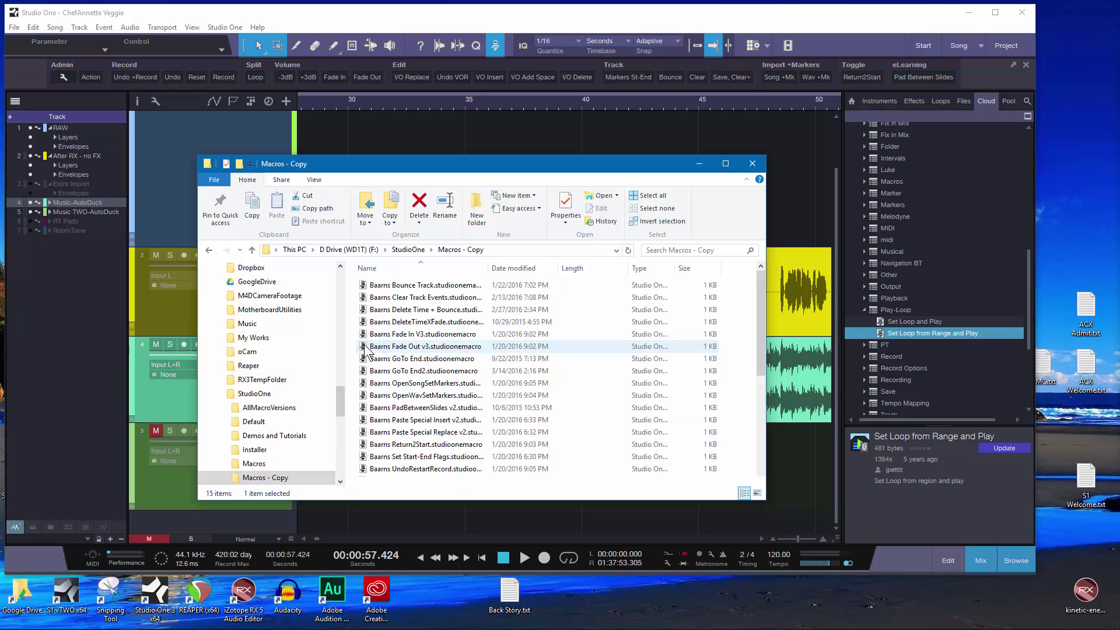
pyautogui.click(761, 473)
pyautogui.moveTo(762, 420); pyautogui.dragTo(756, 317)
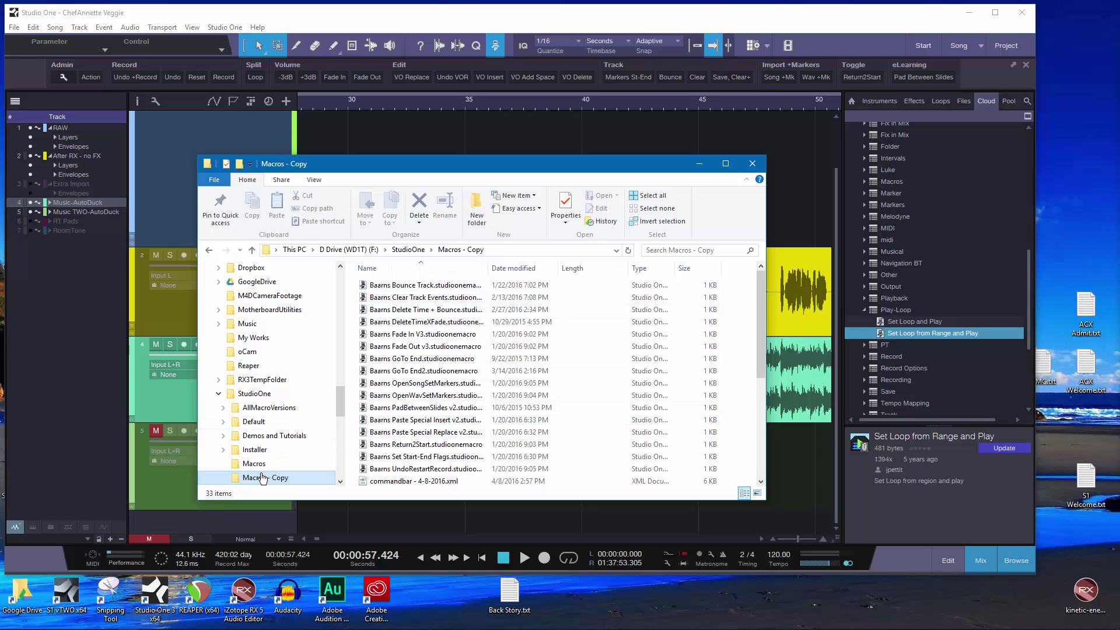
pyautogui.click(341, 479)
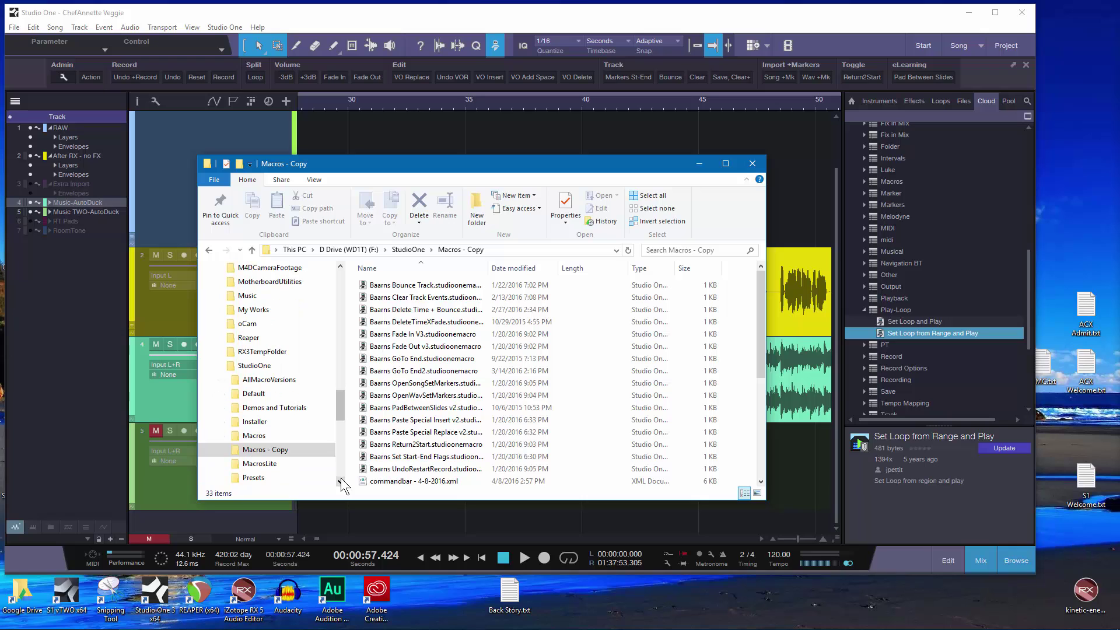